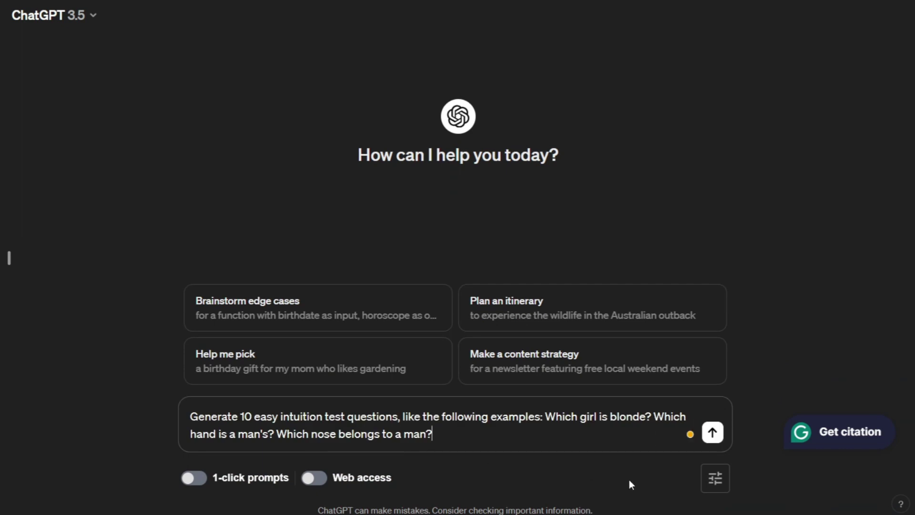
Step: Submit the prompt for 10 easy intuition test questions modelled on the three example questions
click(712, 433)
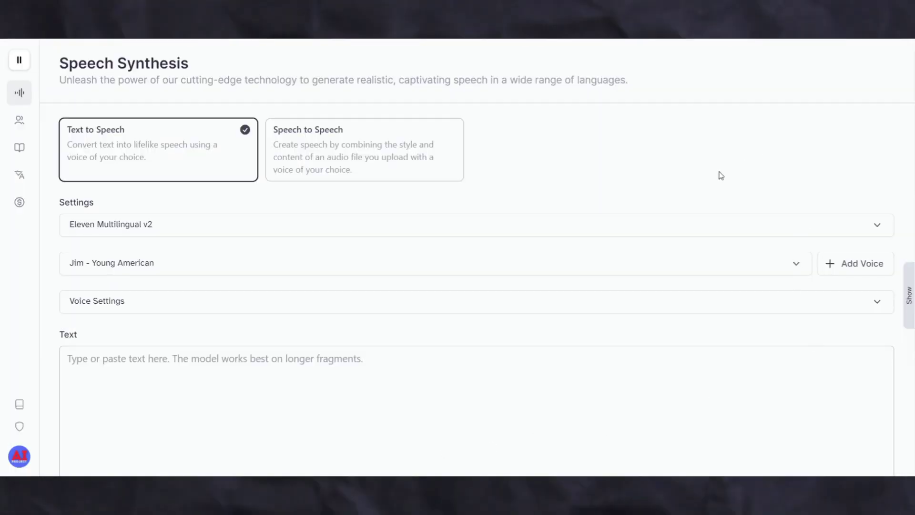
Step: Switch to ElevenLabs Speech Synthesis and choose the Project AI voice for text to speech
scroll(653, 151, down, 1)
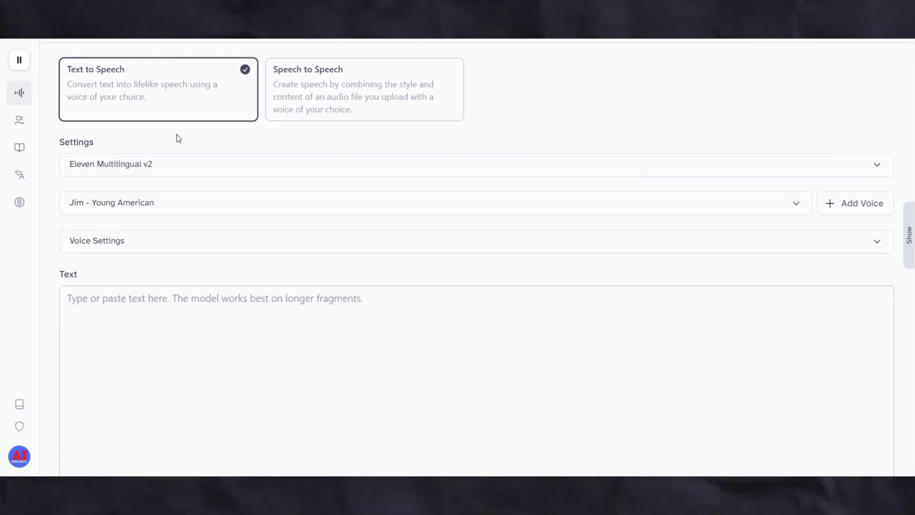
click(136, 202)
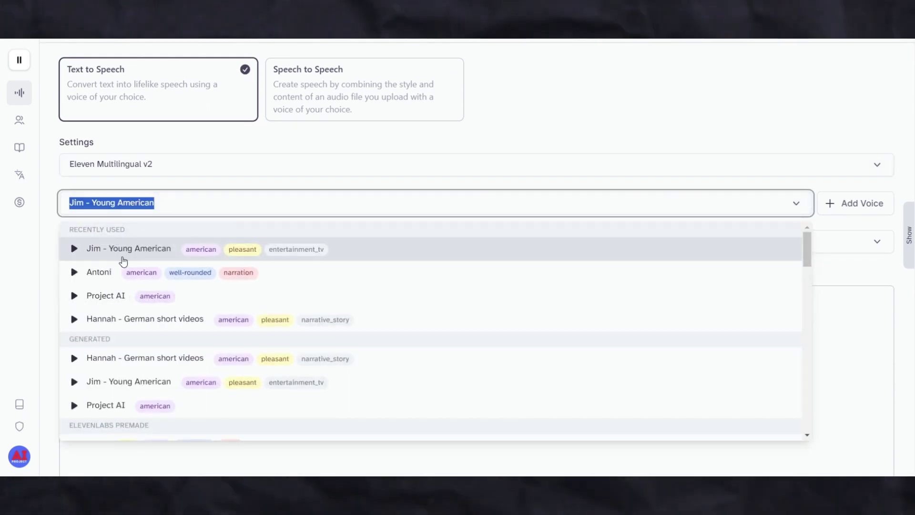
click(114, 296)
click(113, 279)
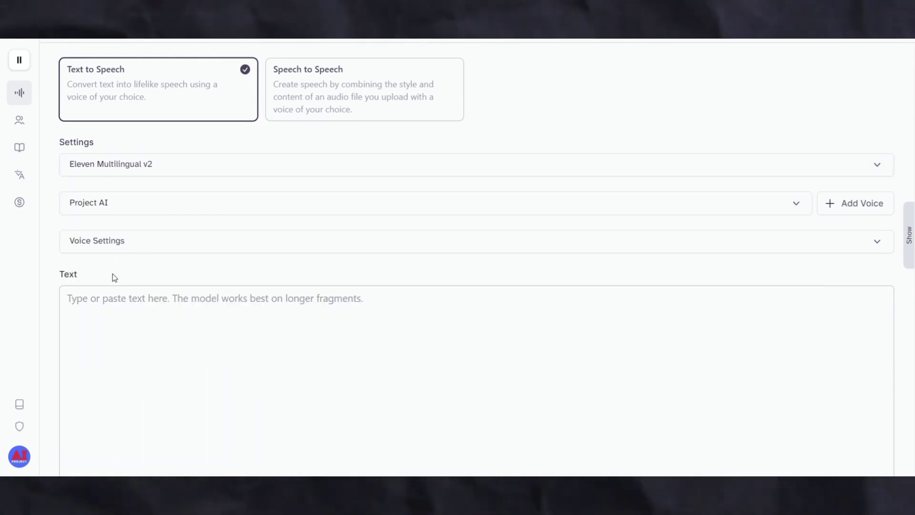
scroll(121, 296, down, 3)
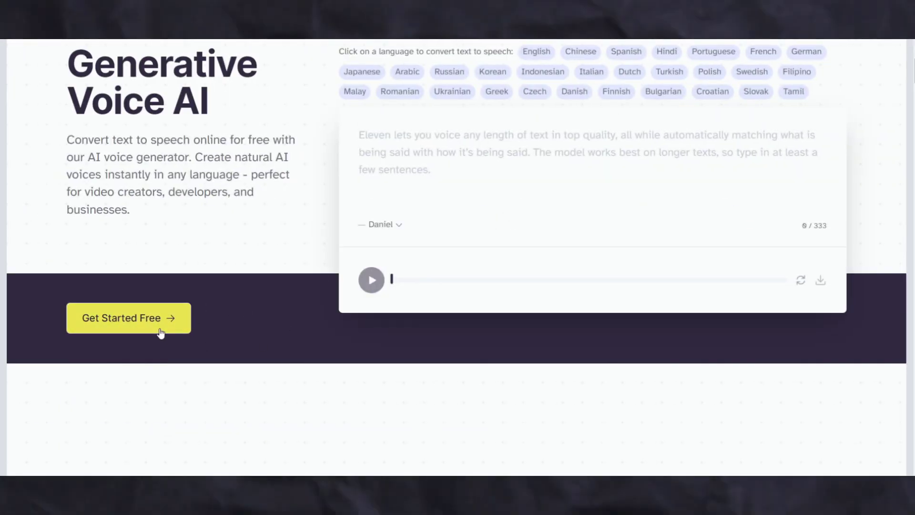
Step: Examine the pricing plans on the ElevenLabs website
scroll(261, 370, up, 4)
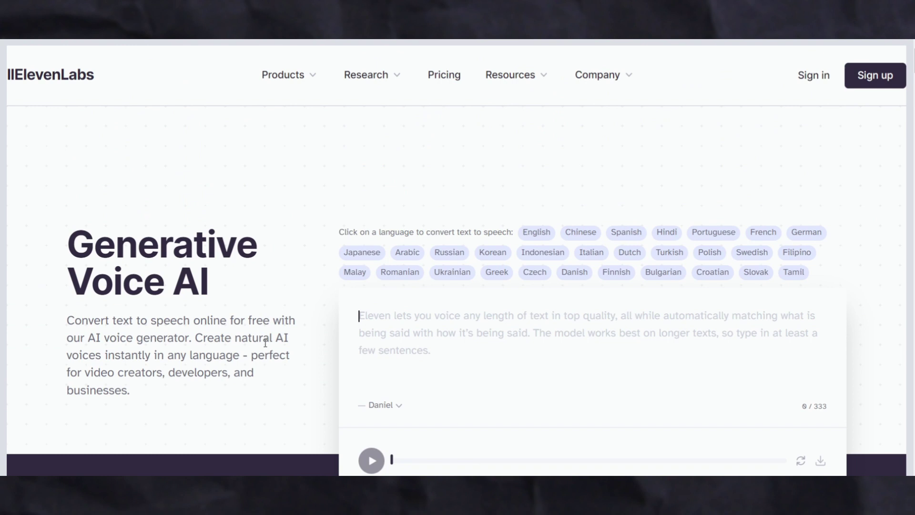
click(447, 80)
scroll(889, 208, down, 6)
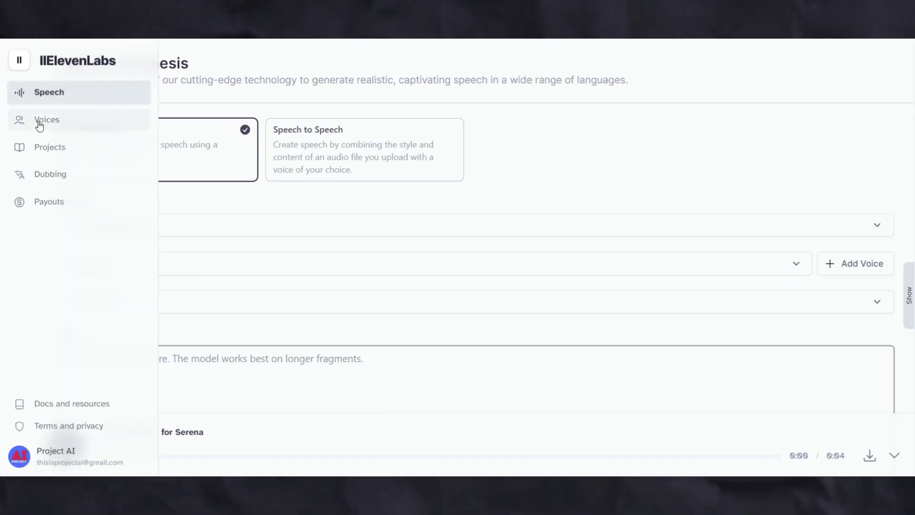
Step: Open the Voice Library and filter the voices by Female gender and the Social Media category
click(40, 126)
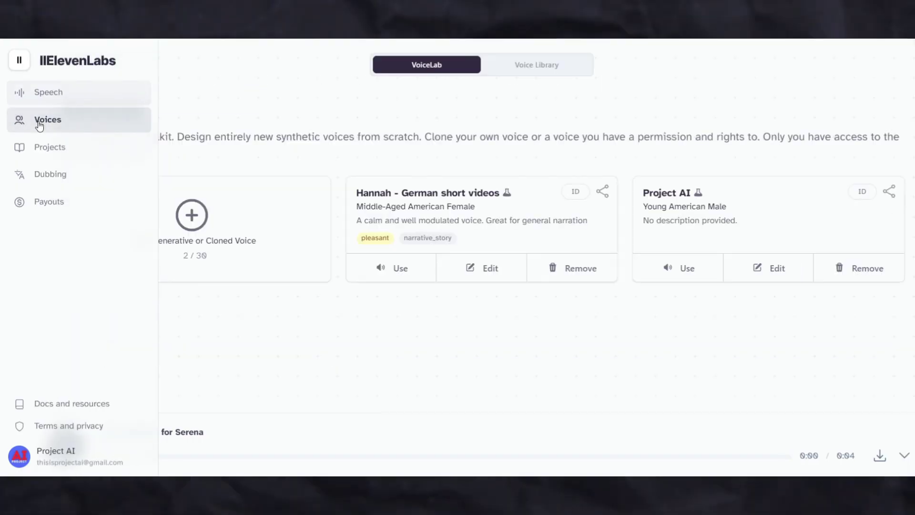
click(552, 72)
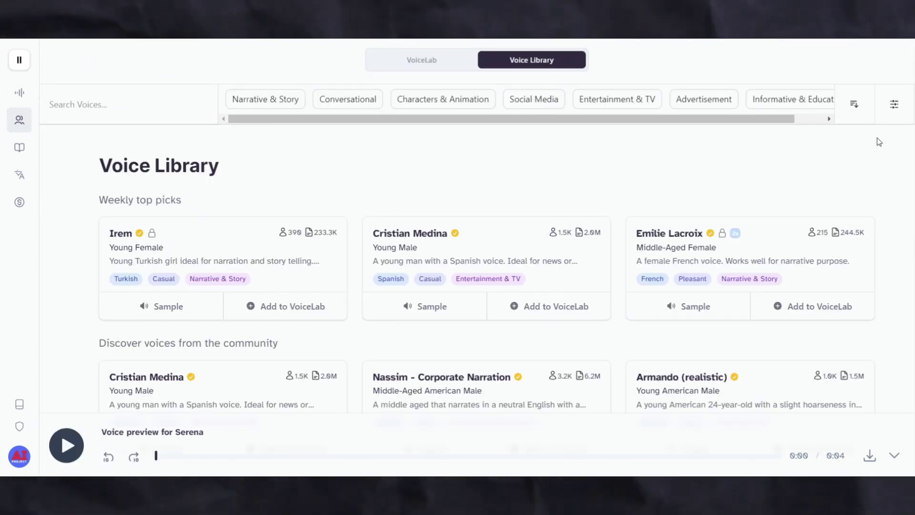
click(894, 104)
click(310, 154)
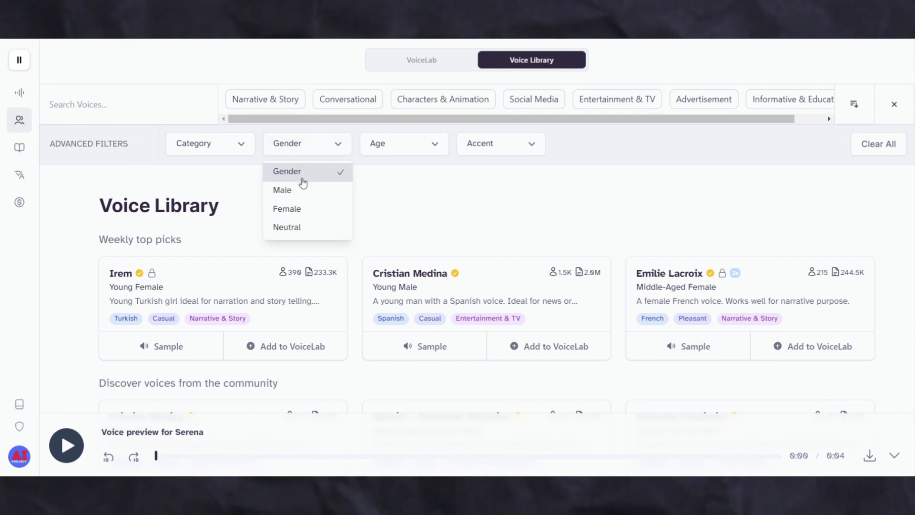
click(291, 209)
click(533, 100)
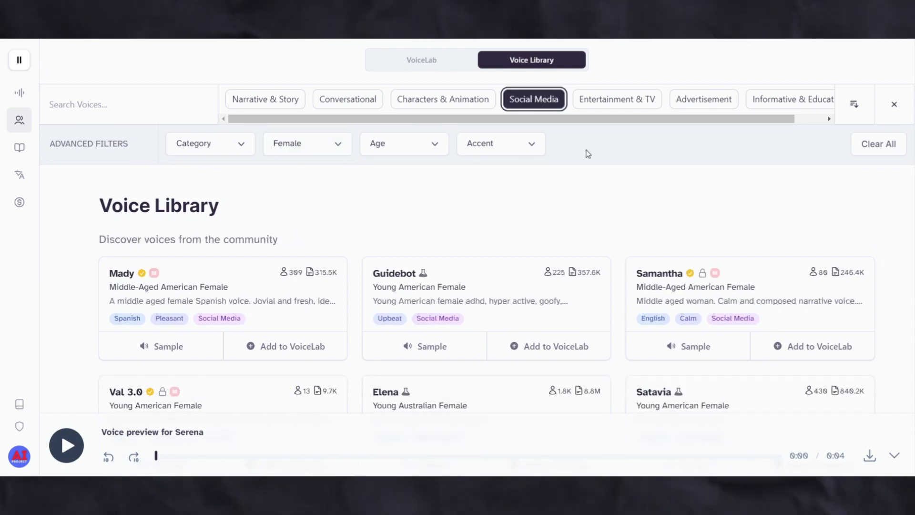
Step: Preview the Serena voice sample and add that voice to VoiceLab
scroll(627, 239, down, 5)
scroll(592, 245, down, 6)
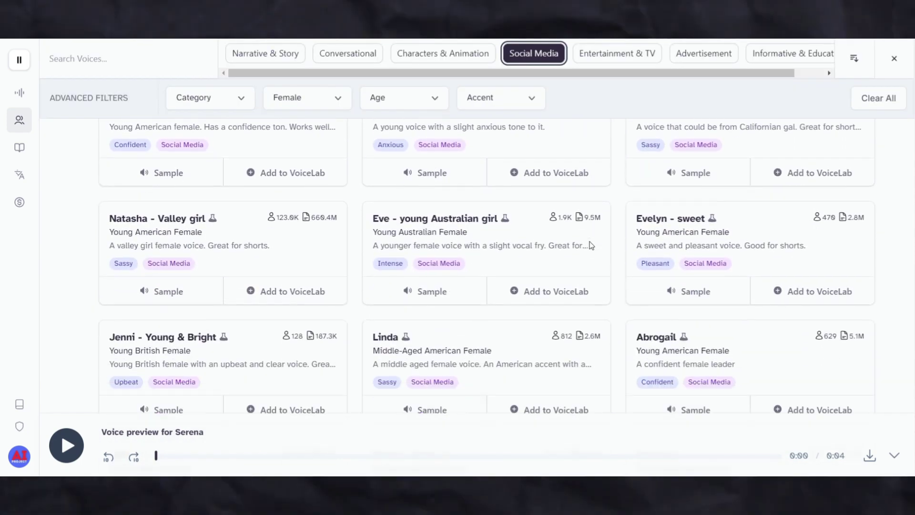
scroll(590, 247, down, 3)
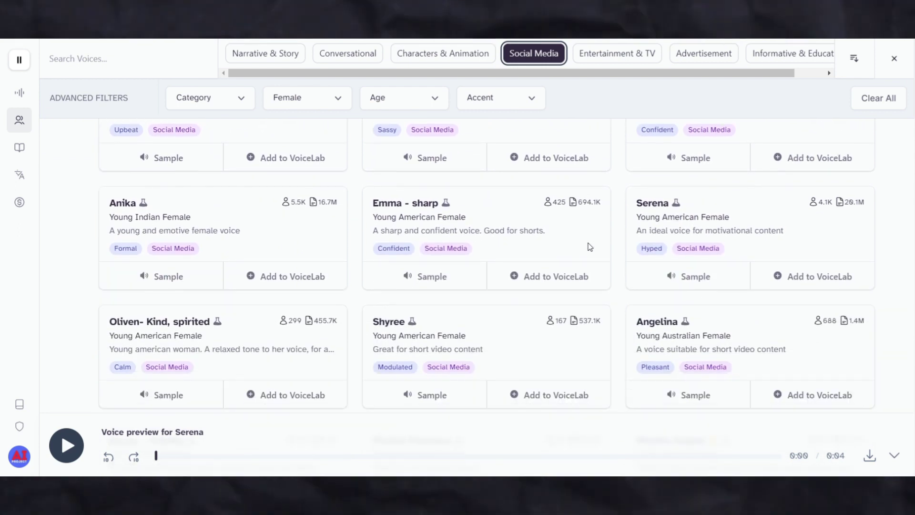
click(695, 277)
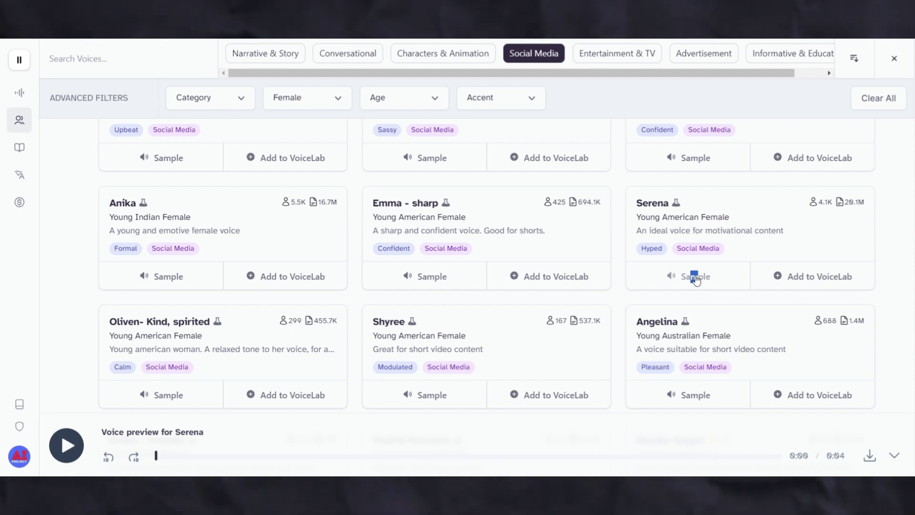
click(804, 277)
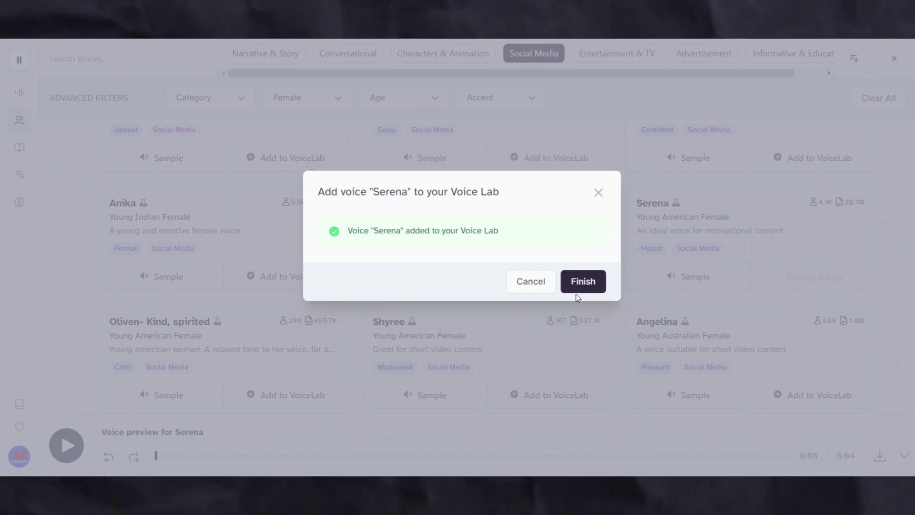
click(582, 286)
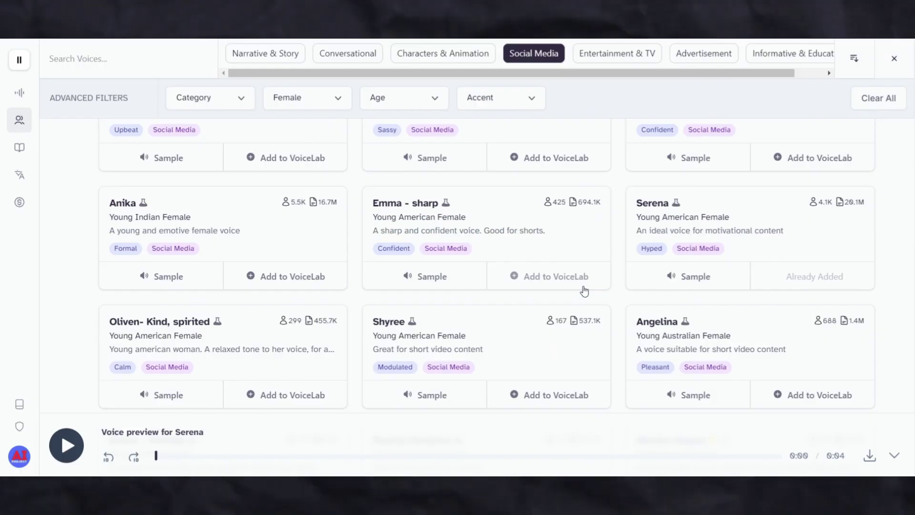
Step: Generate speech with the Serena voice for the text "Intuition test. Trust your instincts, Don't overthink!"
click(22, 94)
click(159, 276)
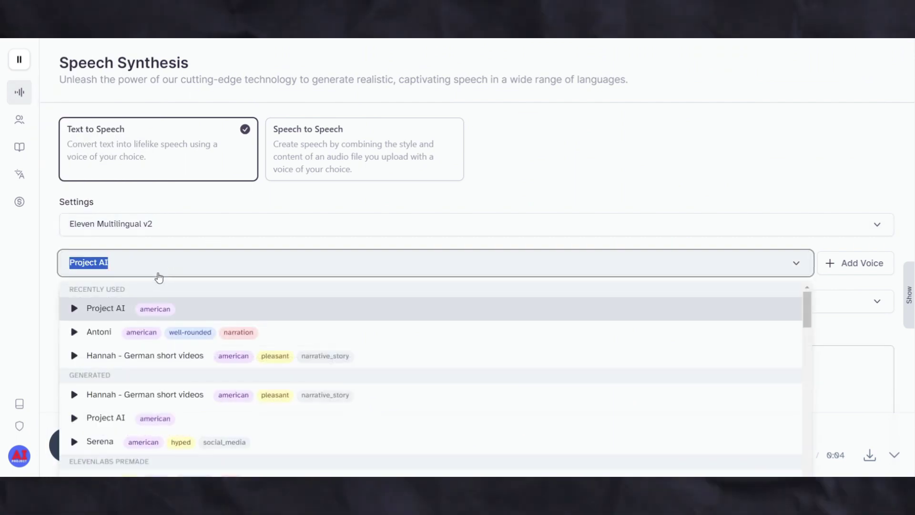
click(117, 444)
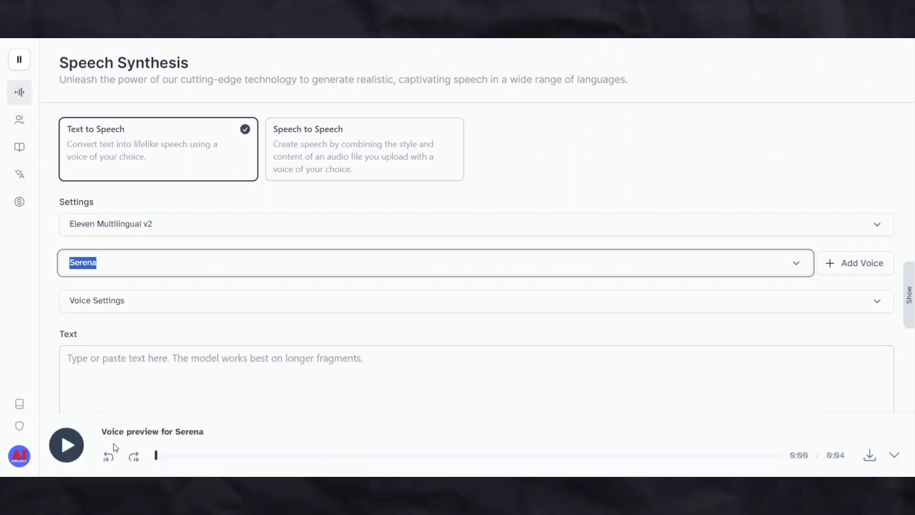
scroll(169, 327, down, 3)
click(189, 254)
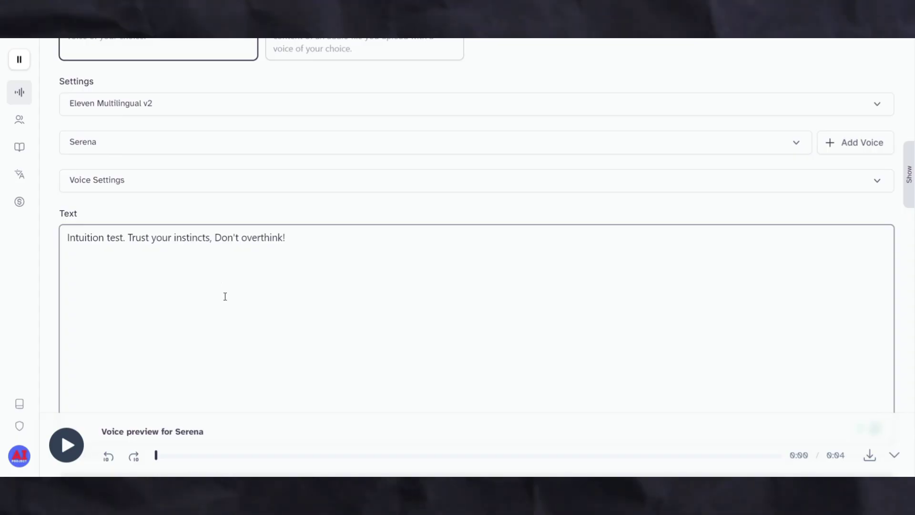
scroll(229, 297, down, 2)
click(418, 391)
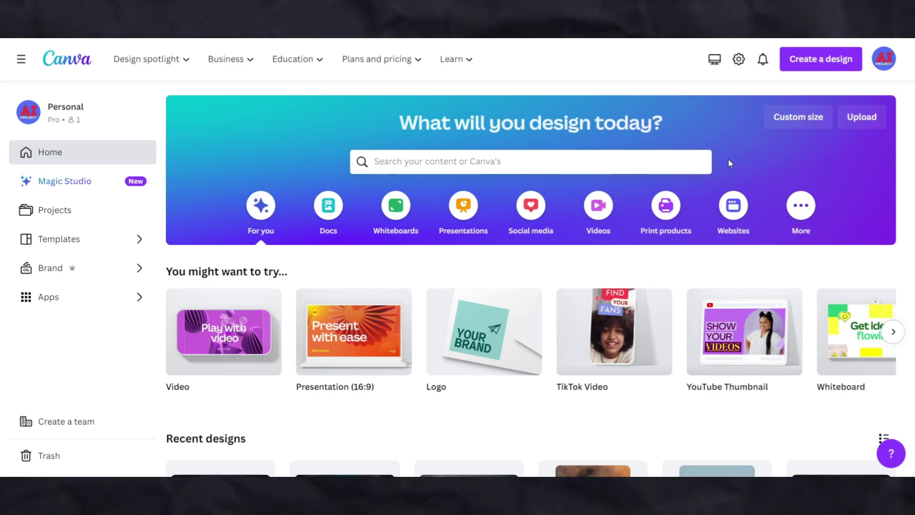
Step: Switch to Canva and create a new blank TikTok Video design
click(803, 67)
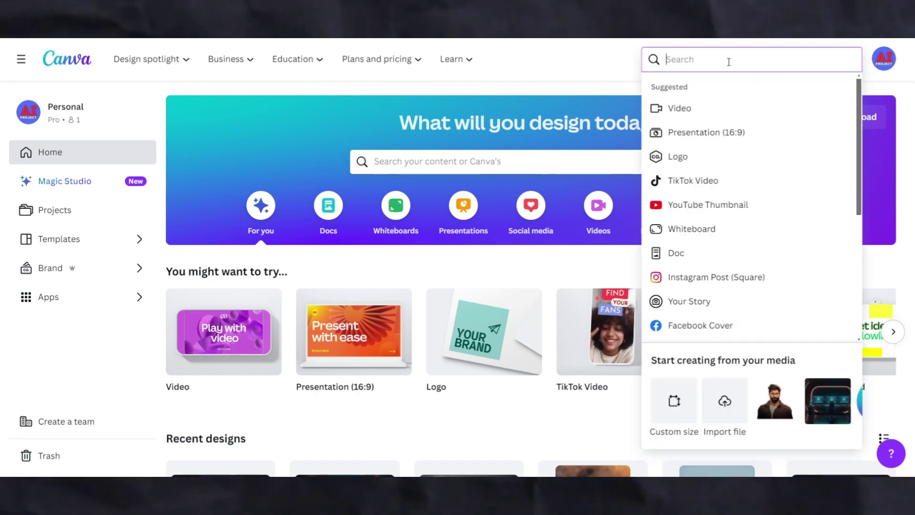
text(tiktok video)
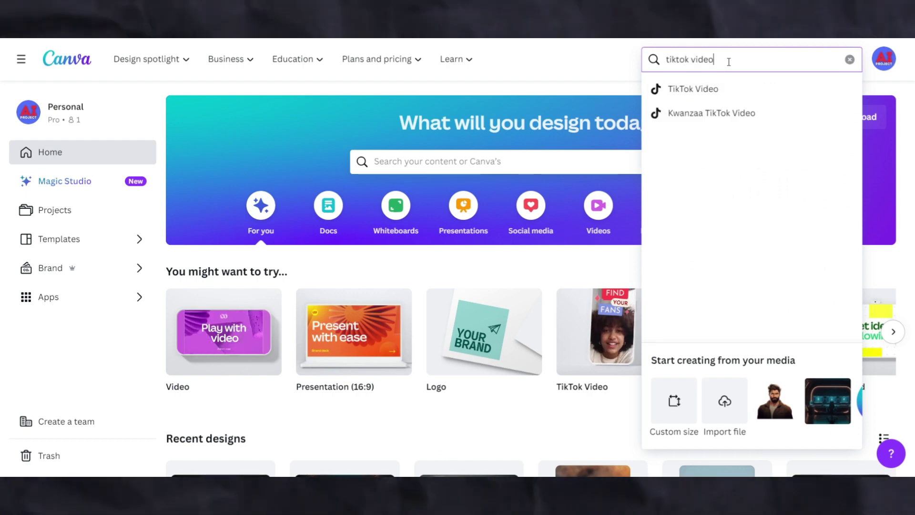
click(717, 90)
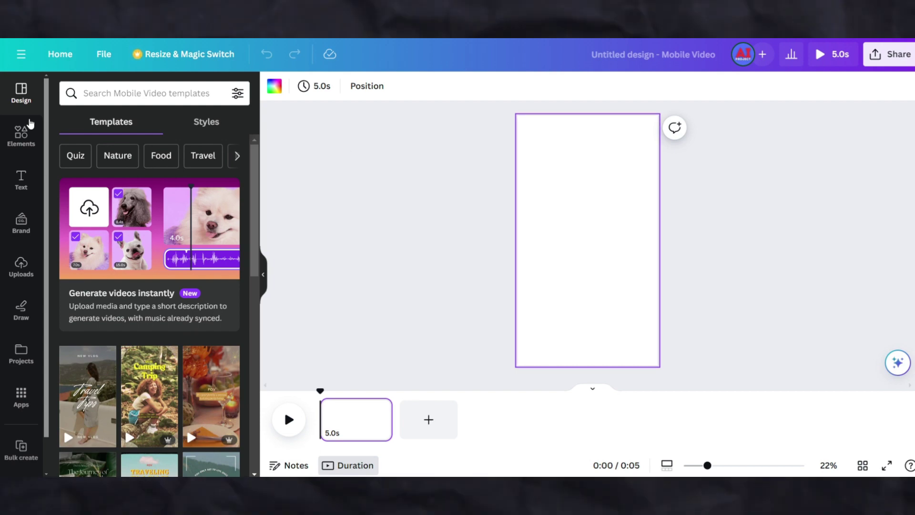
Step: Search the elements for "vintage" and add the cracked old-paper photo to the page
click(22, 135)
click(102, 93)
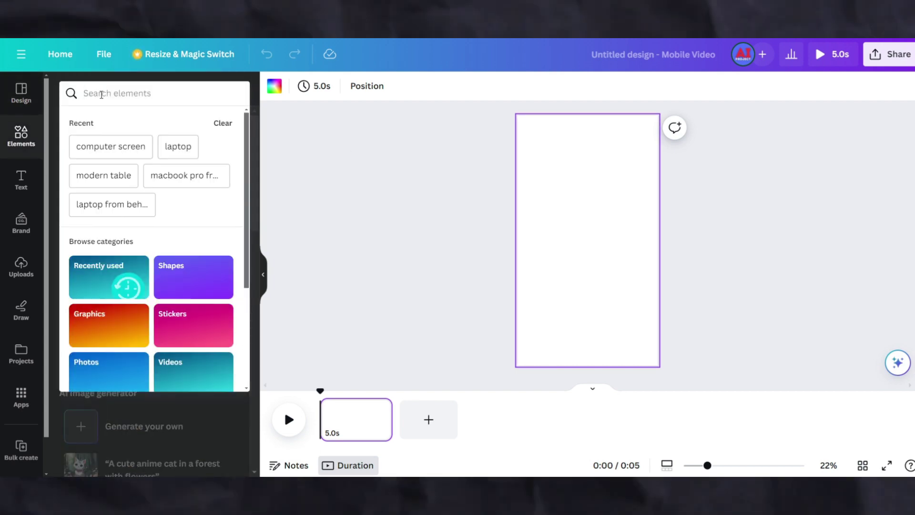
text(vintage)
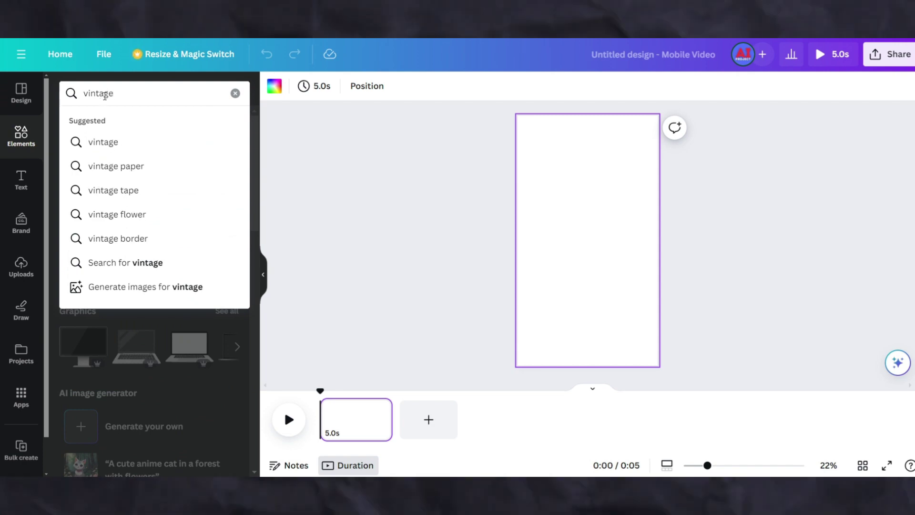
click(103, 142)
scroll(159, 186, down, 5)
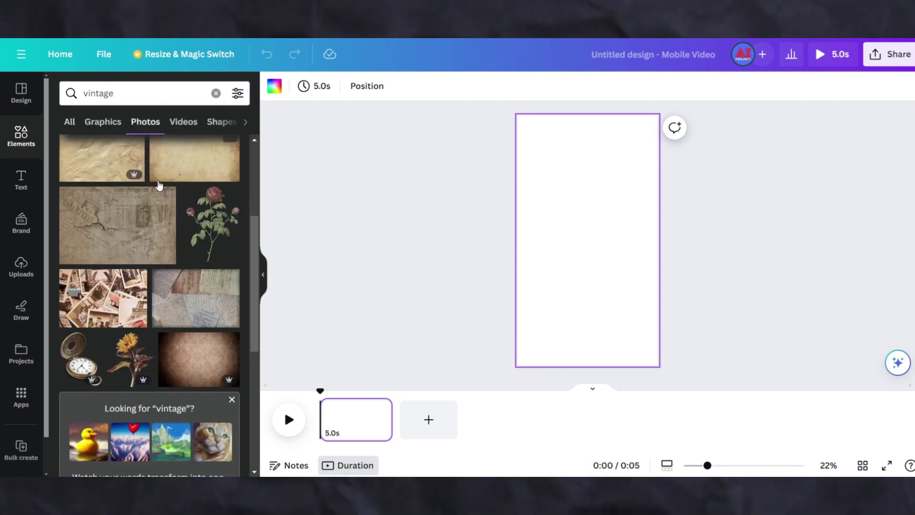
scroll(159, 187, up, 4)
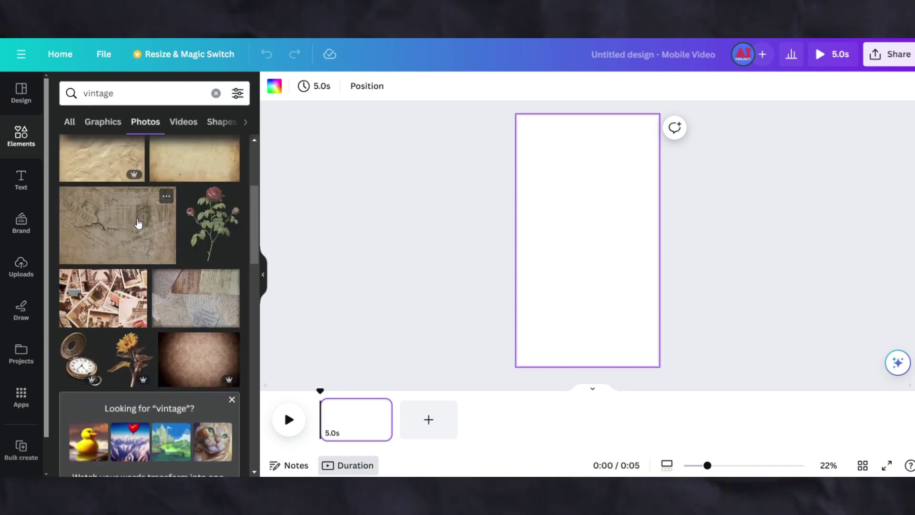
click(138, 223)
Step: Rotate the old-paper photo to portrait, enlarge it to cover the whole page and centre it horizontally
drag(584, 302, 482, 240)
drag(567, 226, 533, 158)
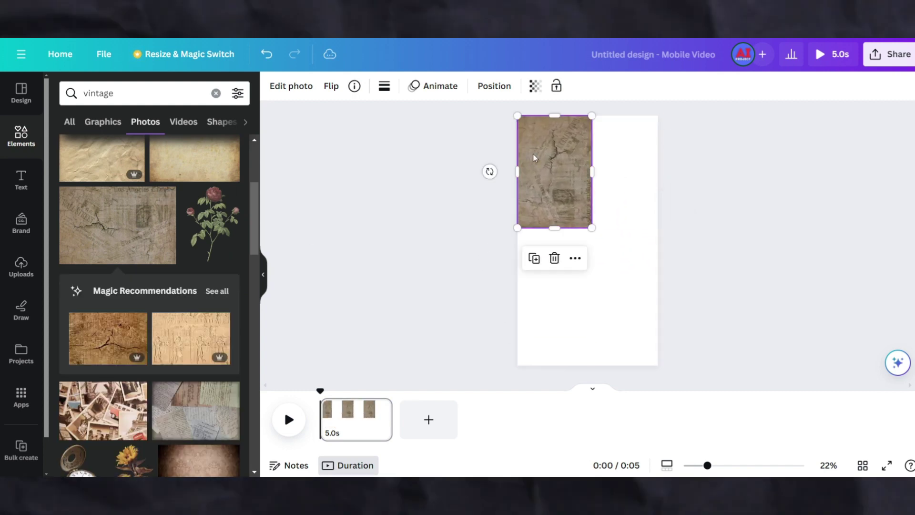
drag(592, 228, 657, 381)
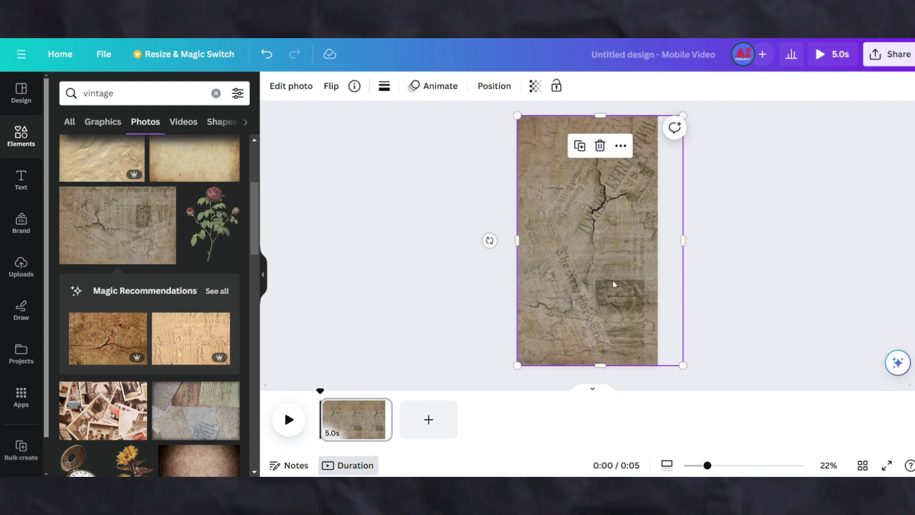
drag(613, 284, 599, 284)
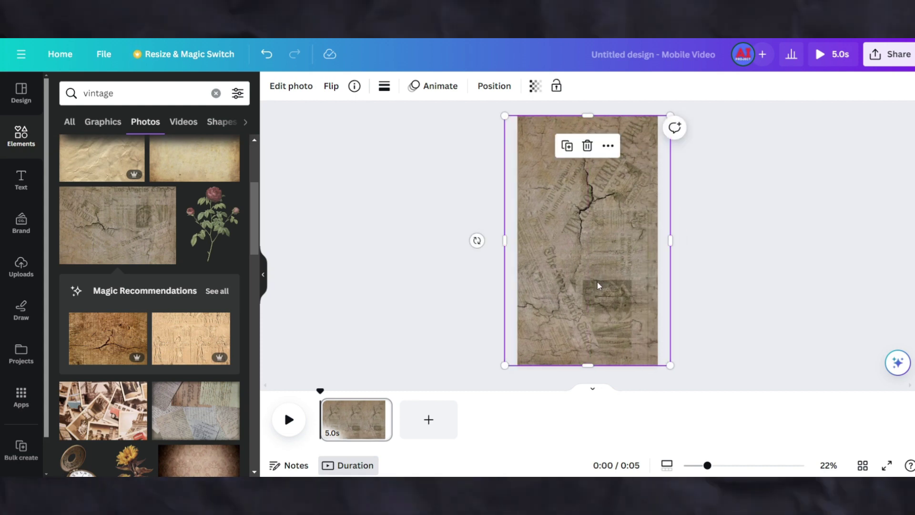
Step: Add the vintage half-sun face graphic and place it centred along the page's lower edge
click(105, 123)
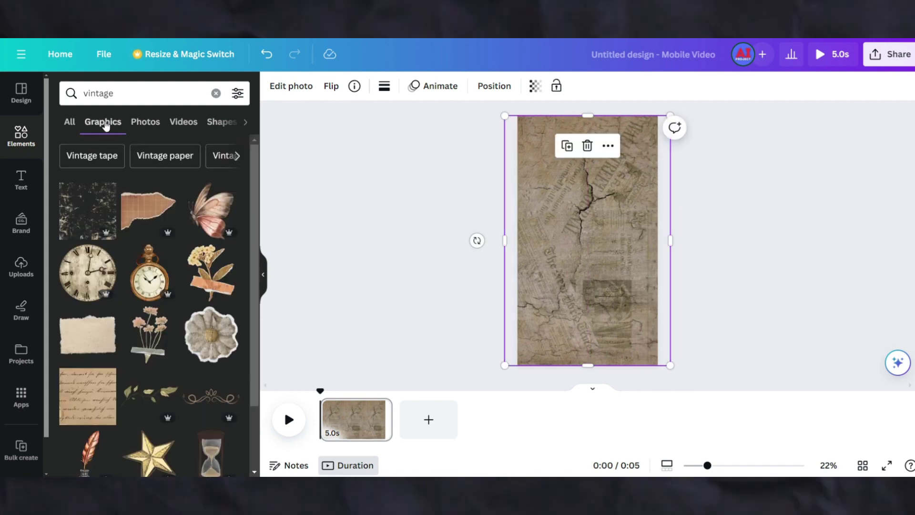
scroll(124, 215, down, 3)
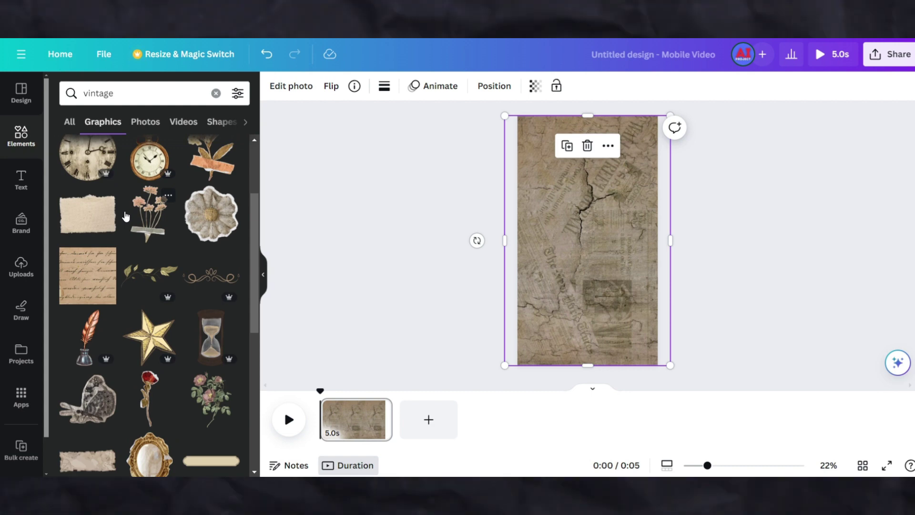
scroll(125, 216, down, 7)
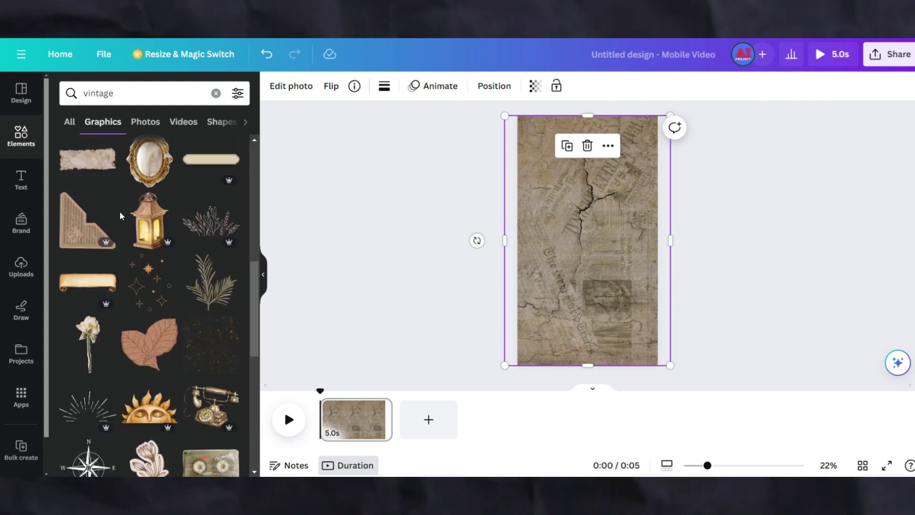
drag(149, 407, 587, 339)
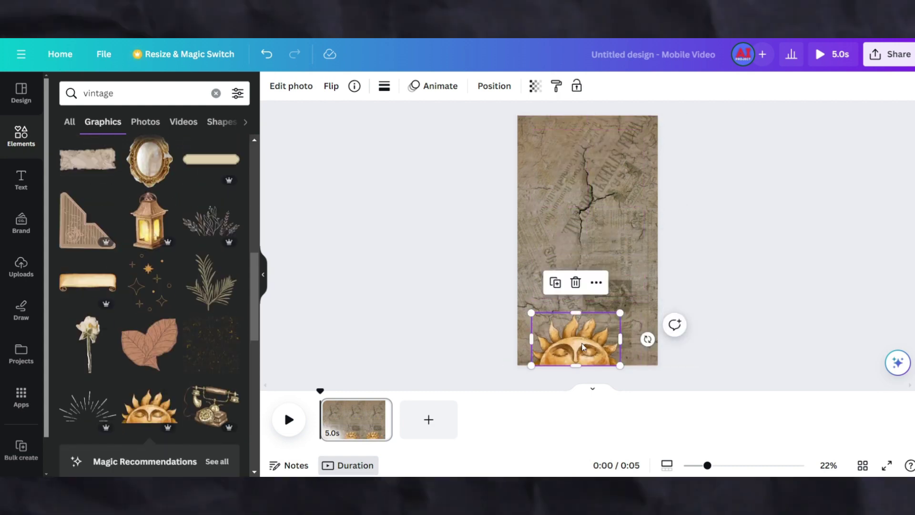
scroll(200, 343, up, 10)
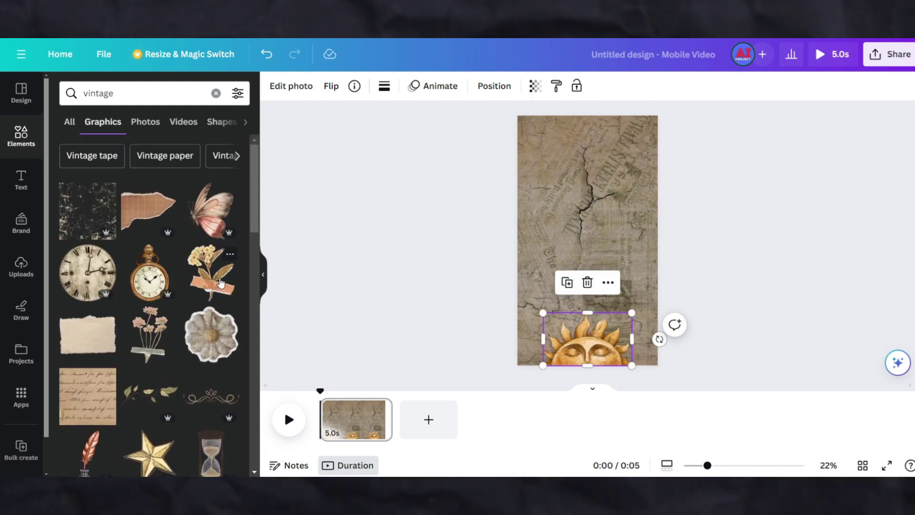
Step: Add the vintage taped yellow-flower graphic, tilt it and place it in the page's lower-right corner beside the half-sun
click(221, 283)
drag(536, 178, 619, 312)
drag(636, 370, 693, 328)
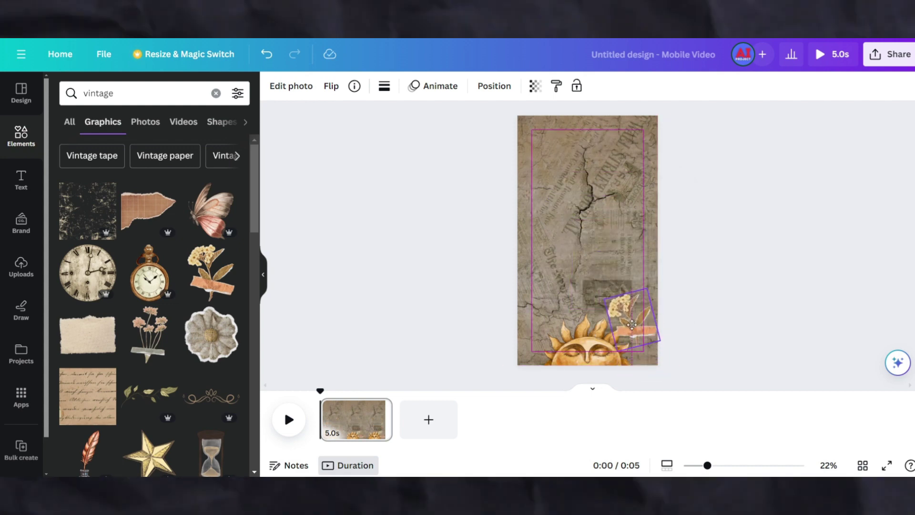
Step: Add a second taped yellow-flower graphic, flip it horizontally and place it tilted in the page's lower-left corner
click(212, 272)
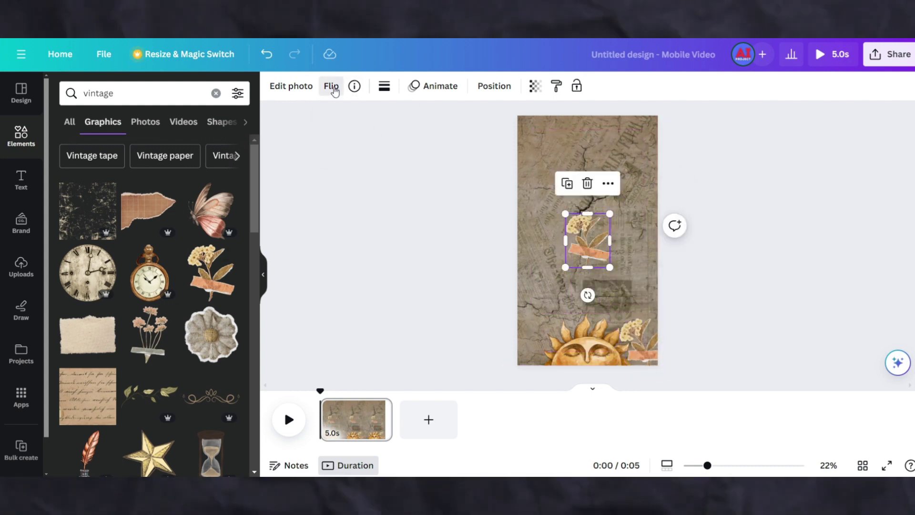
click(351, 116)
drag(587, 240, 579, 348)
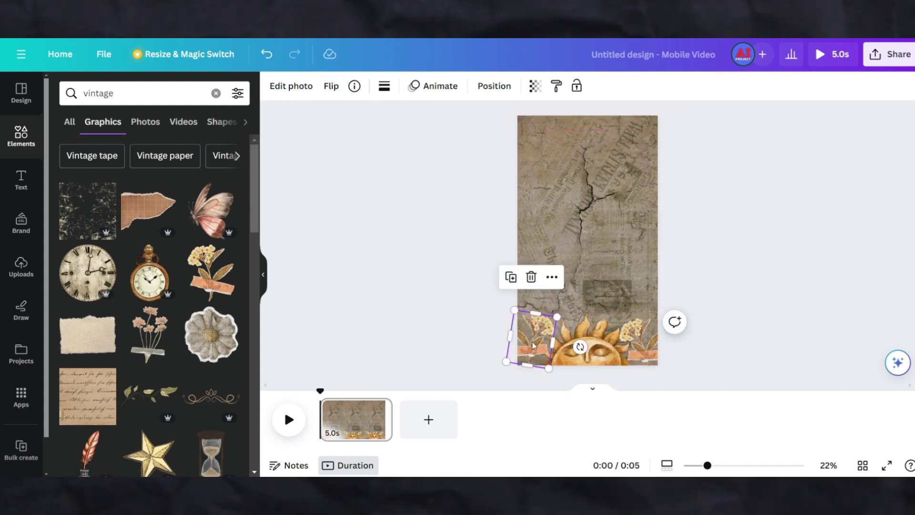
Step: Move the lower-left flower graphic down the layer order so it sits behind the half-sun
click(481, 88)
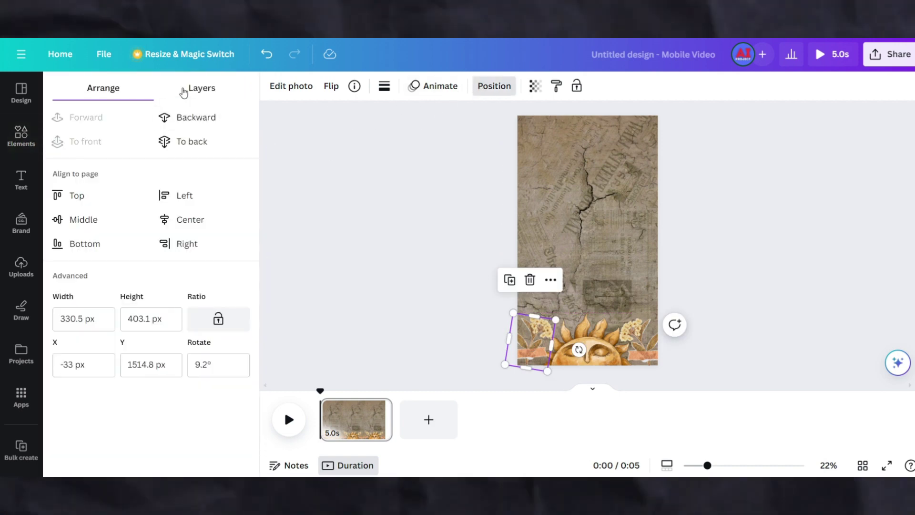
click(183, 91)
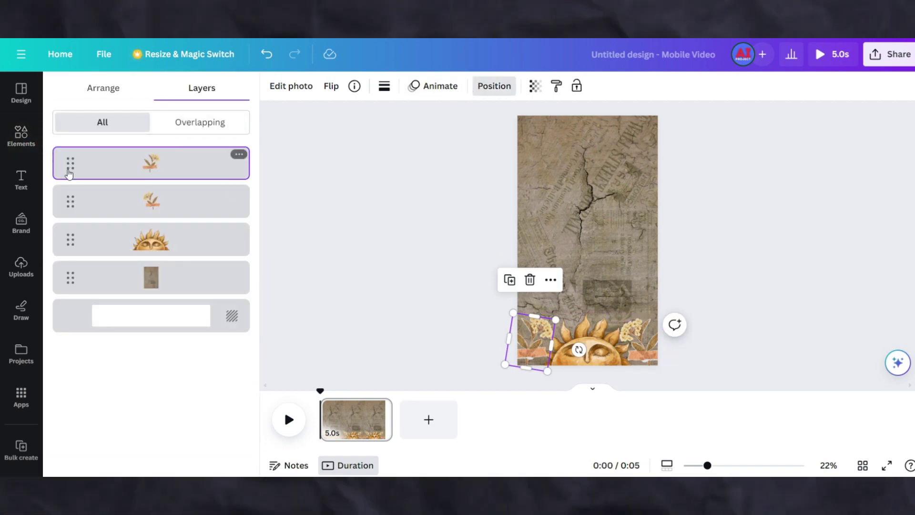
drag(69, 174, 71, 205)
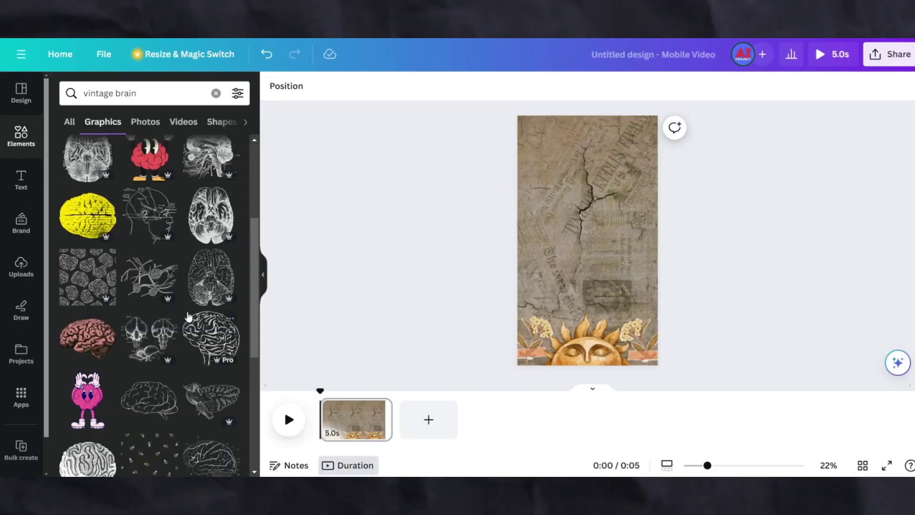
Step: Search the graphics for "vintage brain", add the pink brain illustration, shrink it and centre it near the page's upper edge
scroll(190, 319, down, 5)
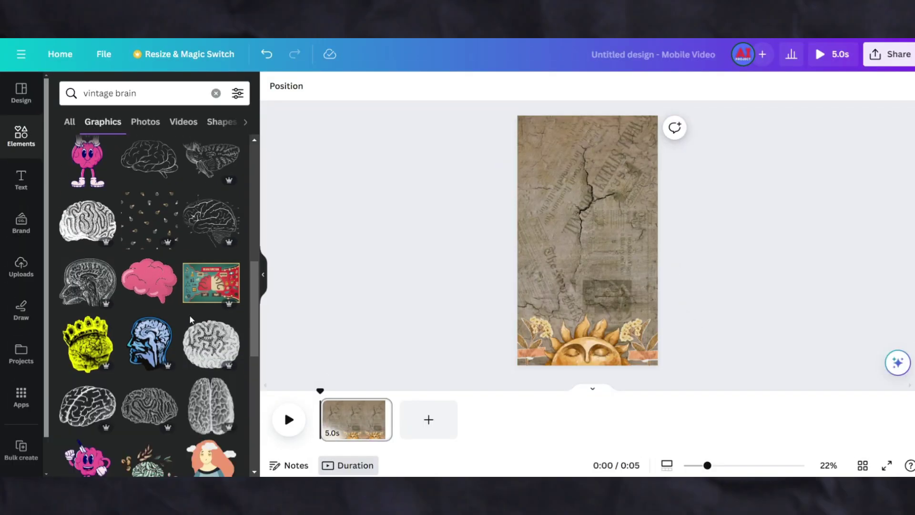
scroll(190, 319, up, 4)
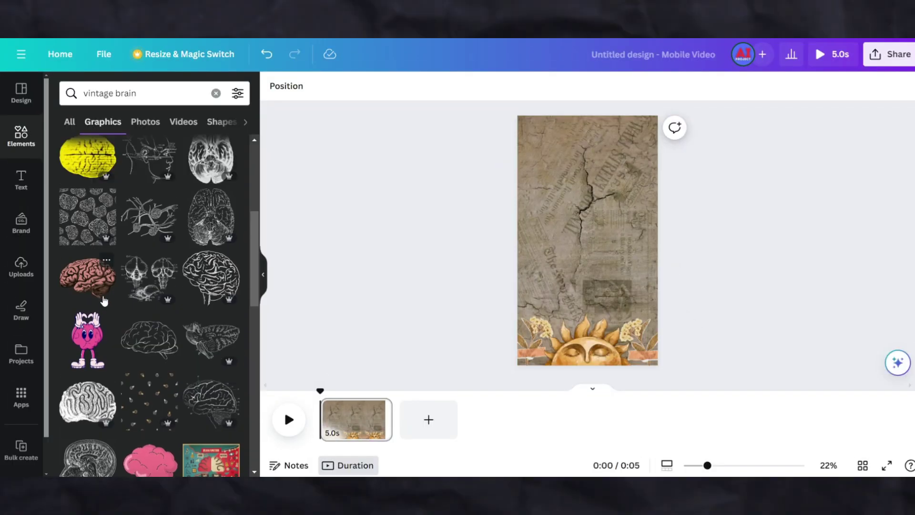
click(105, 298)
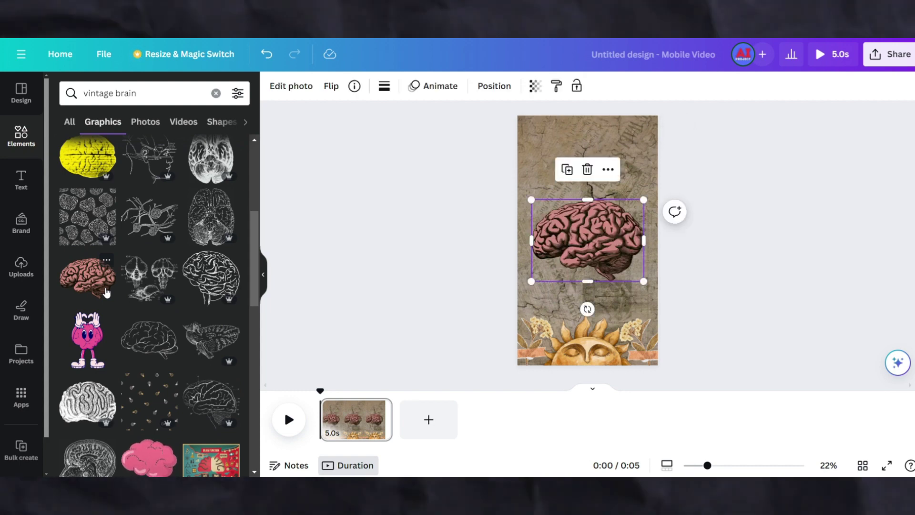
drag(644, 200, 601, 143)
click(772, 159)
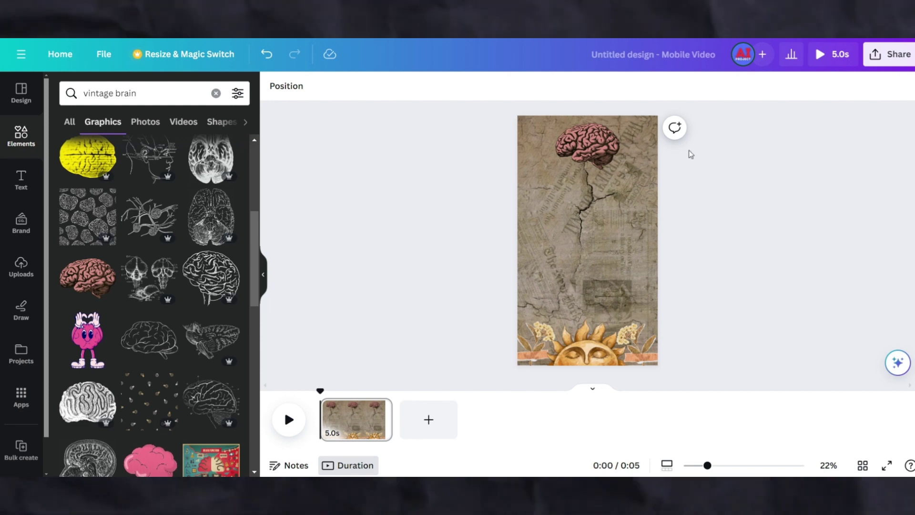
Step: Download the finished background design as a PNG file
click(99, 64)
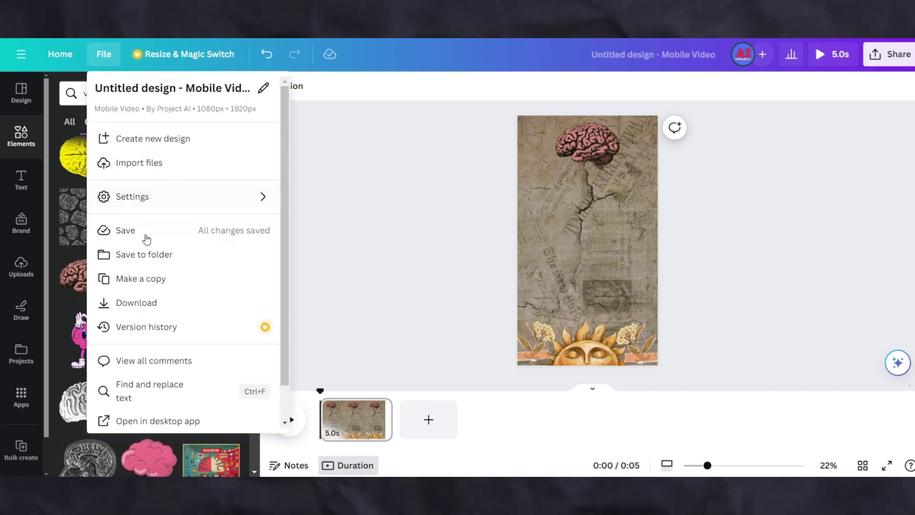
click(140, 301)
click(898, 138)
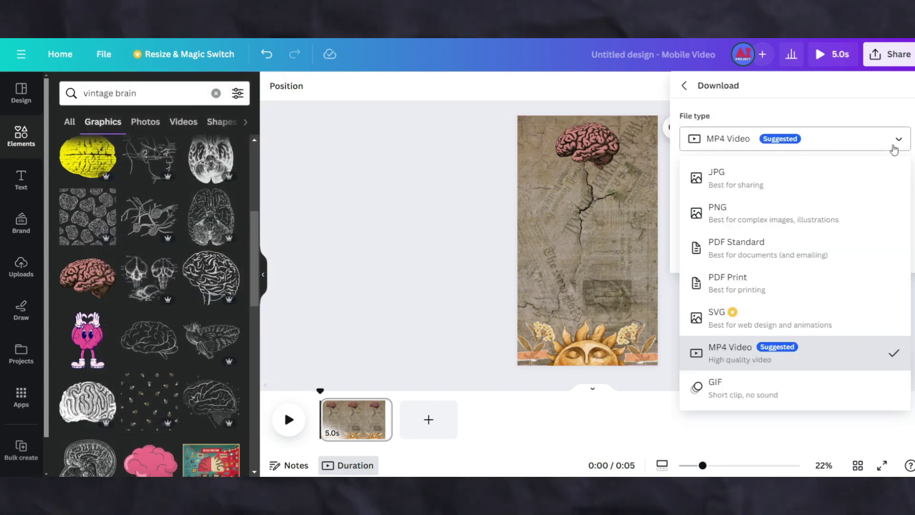
click(833, 217)
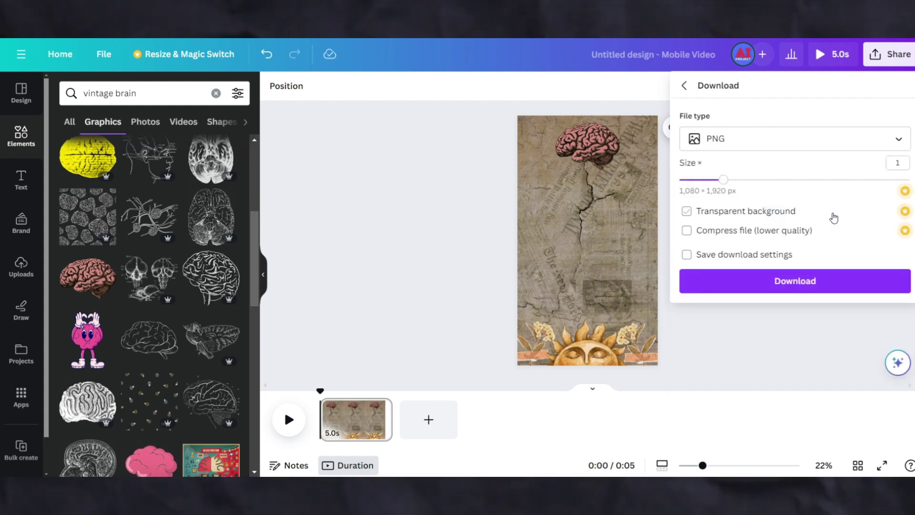
click(805, 287)
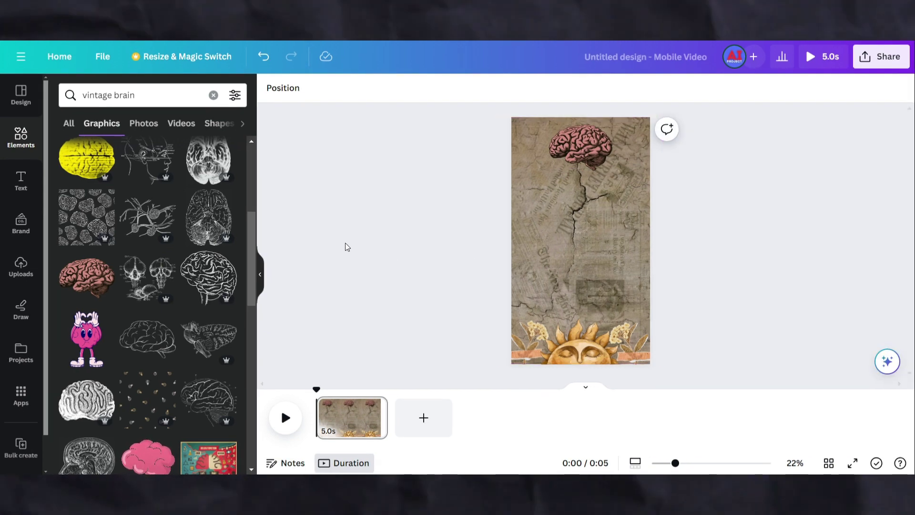
Step: Delete all elements from the page and replace them with the uploaded PNG of the background, enlarged to cover the whole page
click(30, 274)
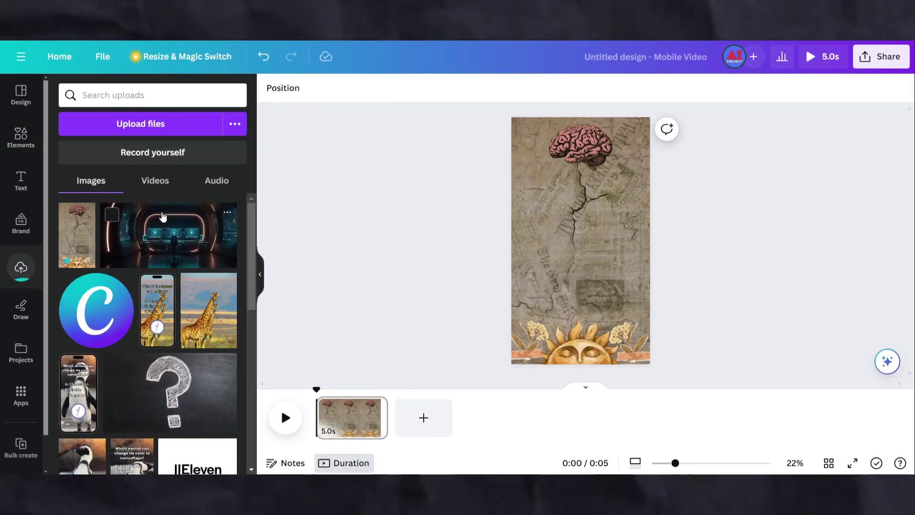
drag(557, 162, 689, 363)
click(597, 154)
click(593, 154)
click(584, 151)
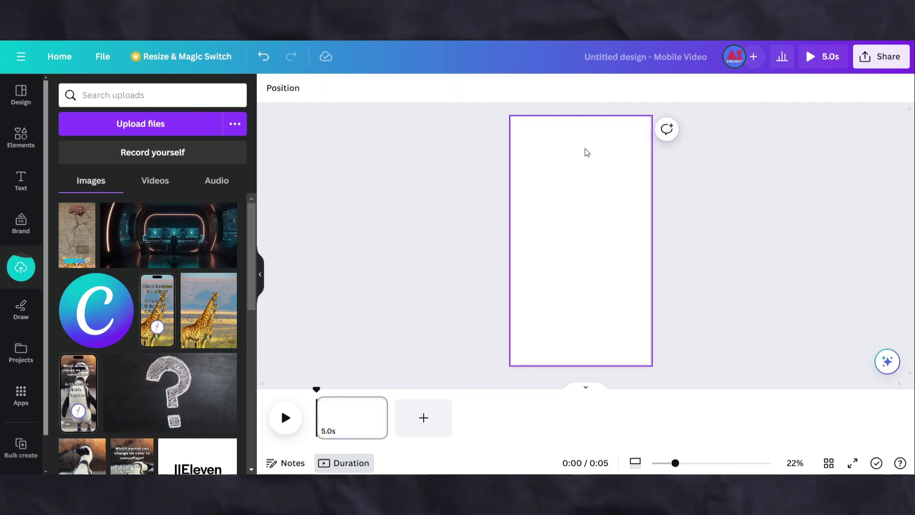
click(80, 240)
drag(580, 239, 556, 199)
drag(606, 280, 637, 372)
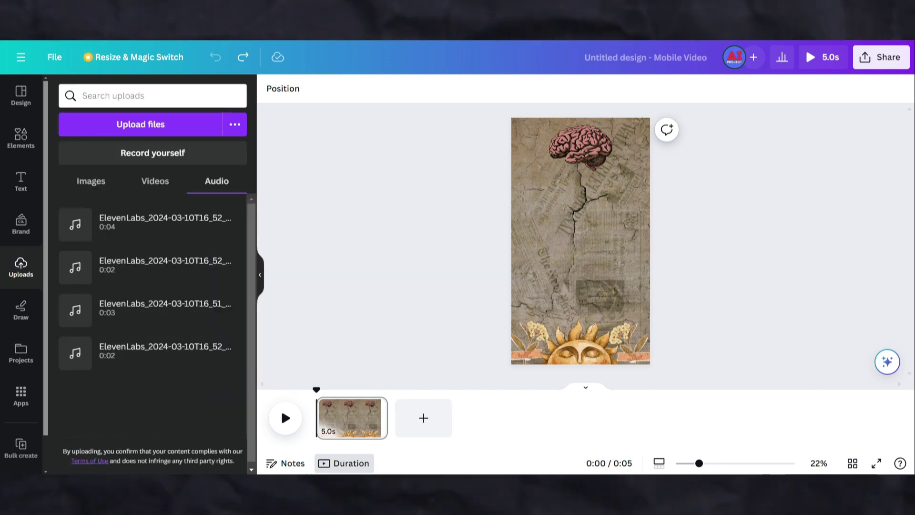
Step: Add a heading that reads "Intuition test. Trust your instincts. Don't overthink!"
click(21, 181)
click(127, 240)
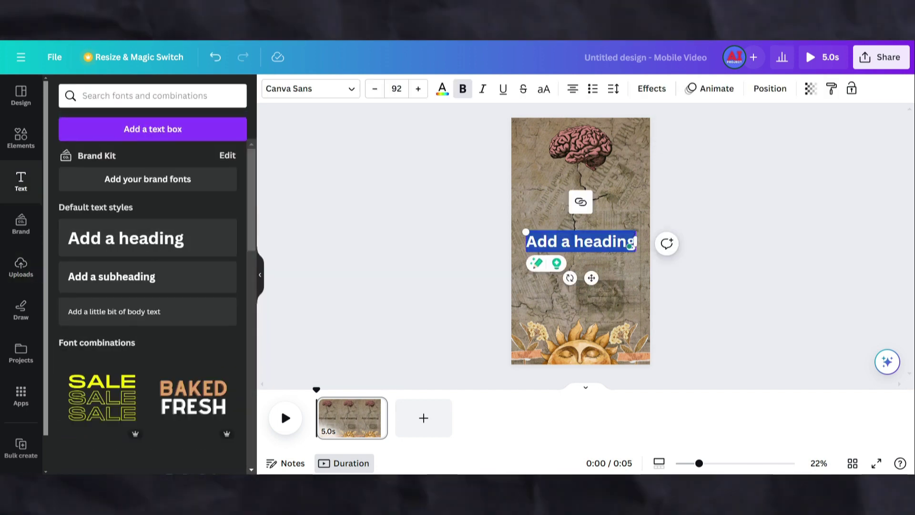
text(Intuition test. Trust your instincts. Don't overthink!)
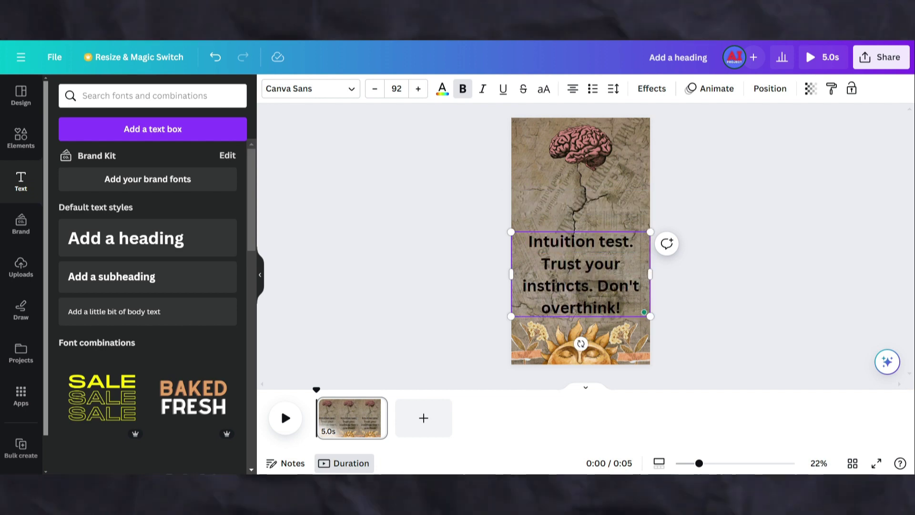
Step: Try several fonts on the heading, including Avenir, Alice and Buffalo
click(317, 92)
scroll(134, 269, down, 5)
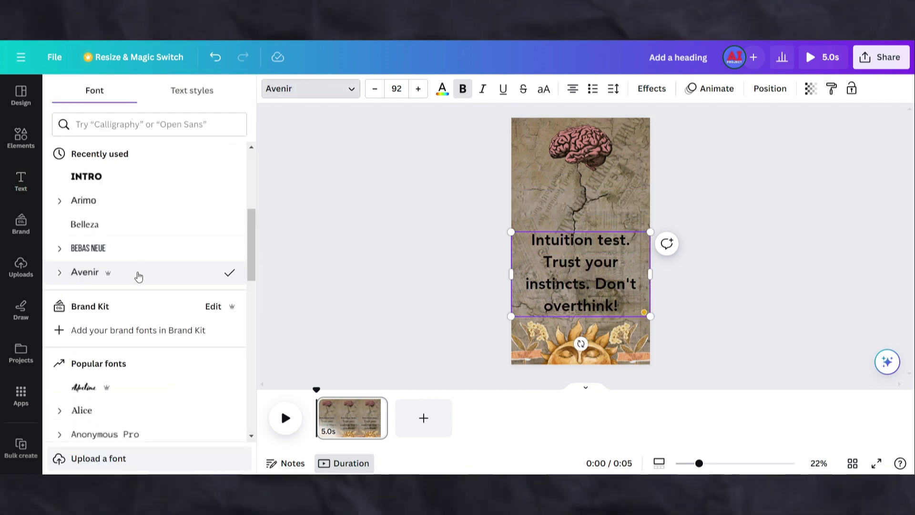
scroll(136, 274, down, 2)
click(135, 269)
scroll(120, 310, down, 1)
click(108, 298)
scroll(112, 288, up, 1)
click(117, 289)
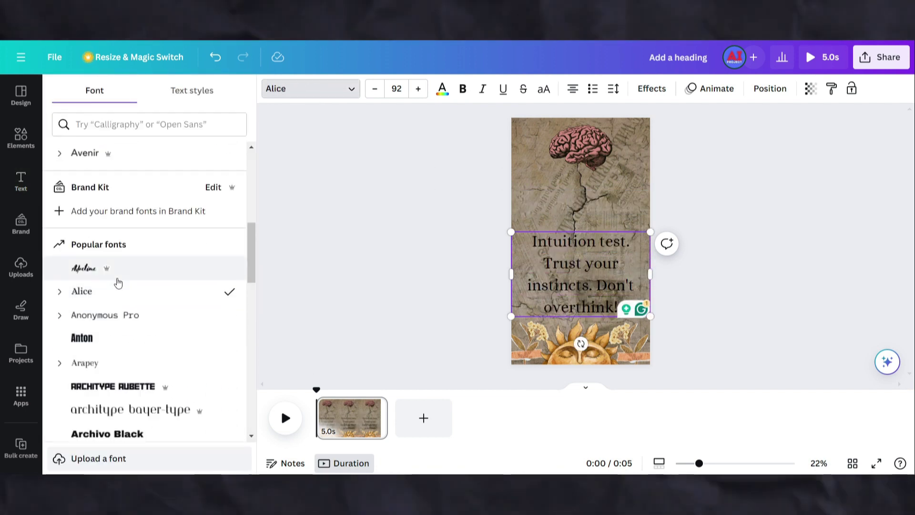
scroll(119, 300, down, 5)
click(108, 336)
click(107, 292)
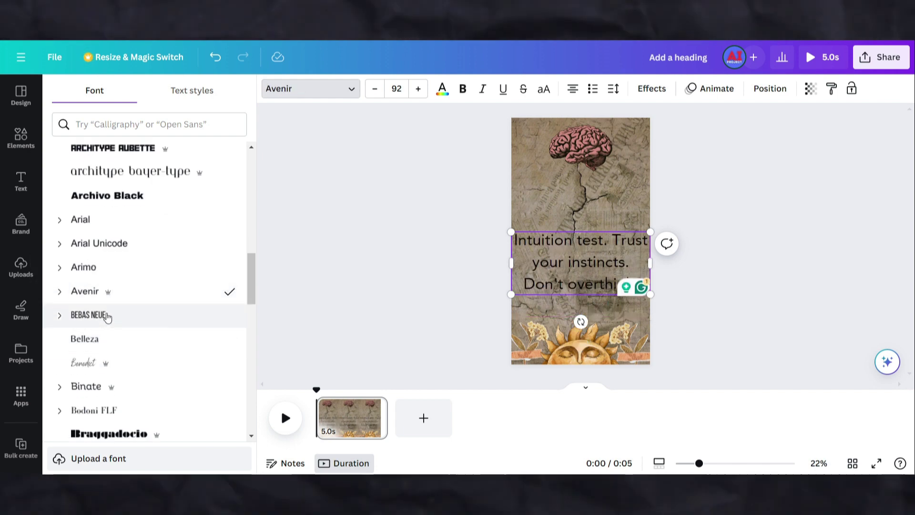
click(108, 315)
scroll(107, 316, down, 3)
click(106, 354)
scroll(108, 329, down, 1)
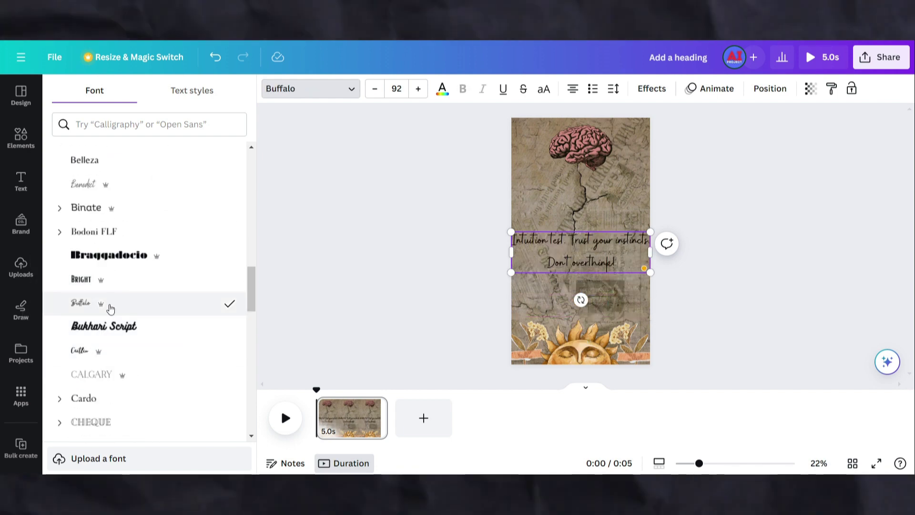
Step: Set the heading in white Alegreya and place it just below the brain
scroll(114, 285, up, 10)
click(127, 265)
scroll(126, 253, down, 1)
click(127, 230)
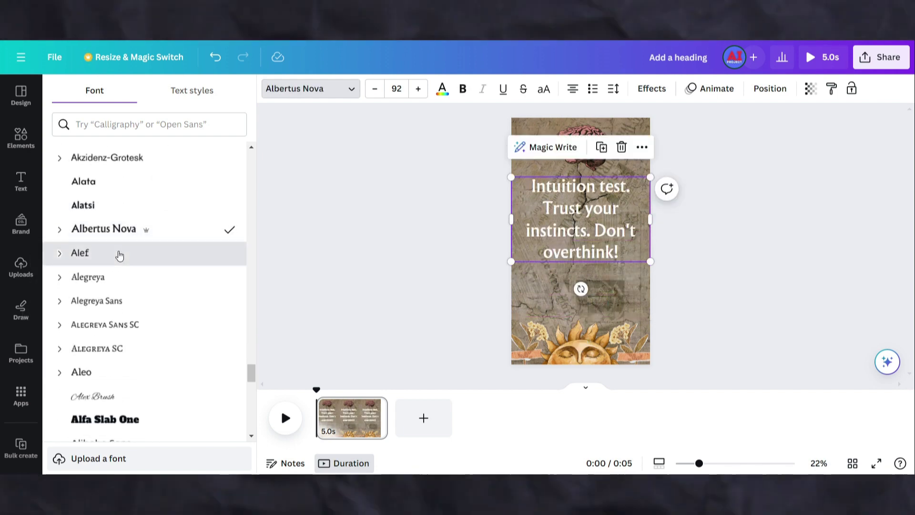
click(119, 253)
click(117, 277)
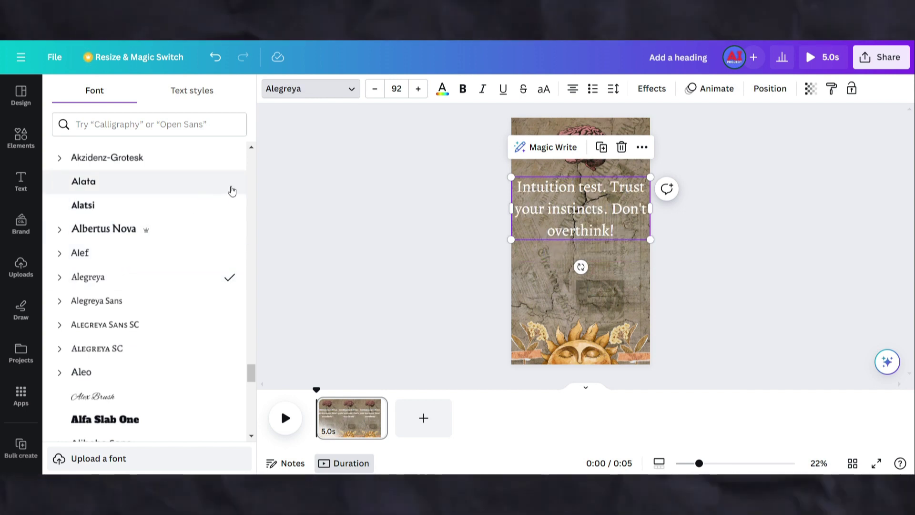
click(699, 201)
drag(578, 223, 579, 219)
Step: Apply the Lift text effect to the heading with an intensity of 100
click(660, 94)
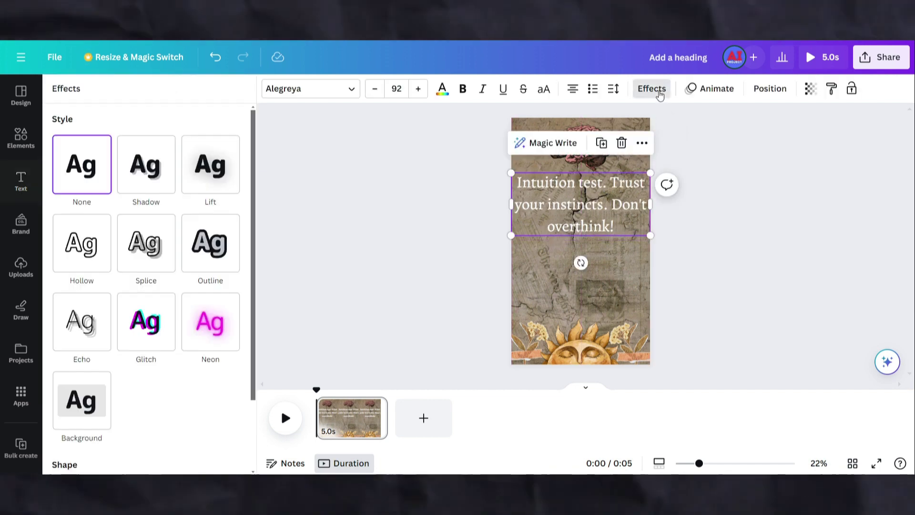
click(224, 167)
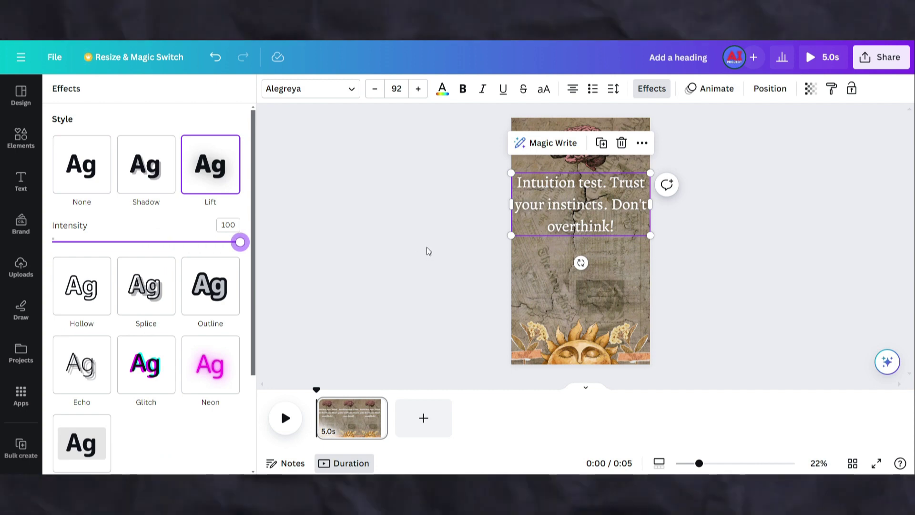
click(690, 204)
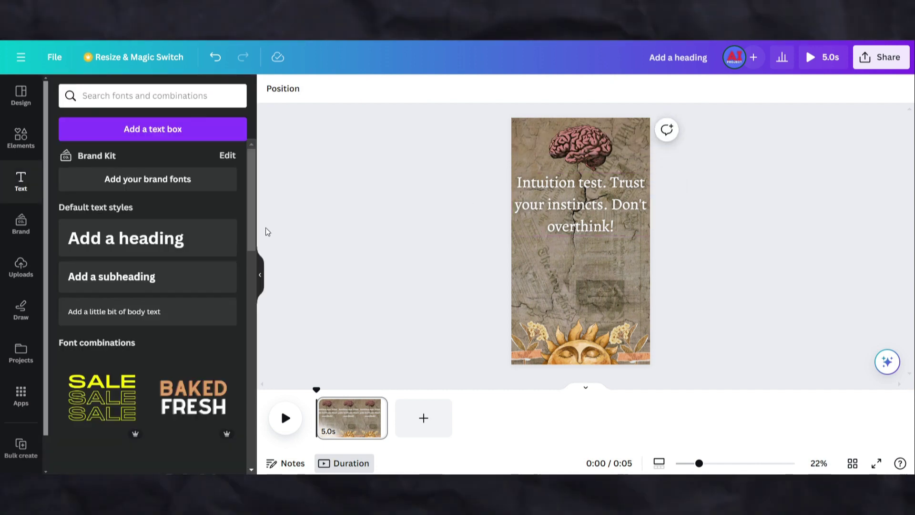
Step: Search the elements library for "intuition" graphics
click(21, 138)
click(135, 96)
text(intu)
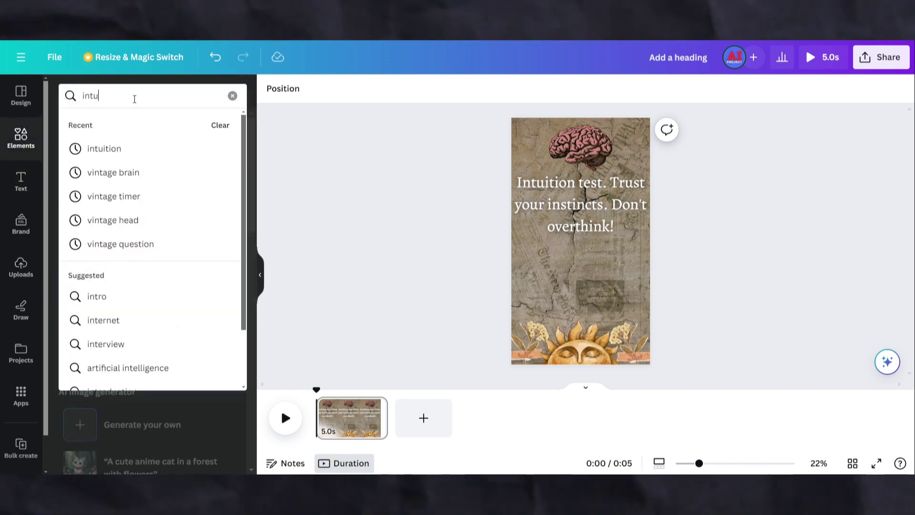
text(ition)
key(Return)
Step: Try the blonde third-eye woman and the purple moon-eye graphics below the heading, and undo their placement
drag(86, 271, 600, 268)
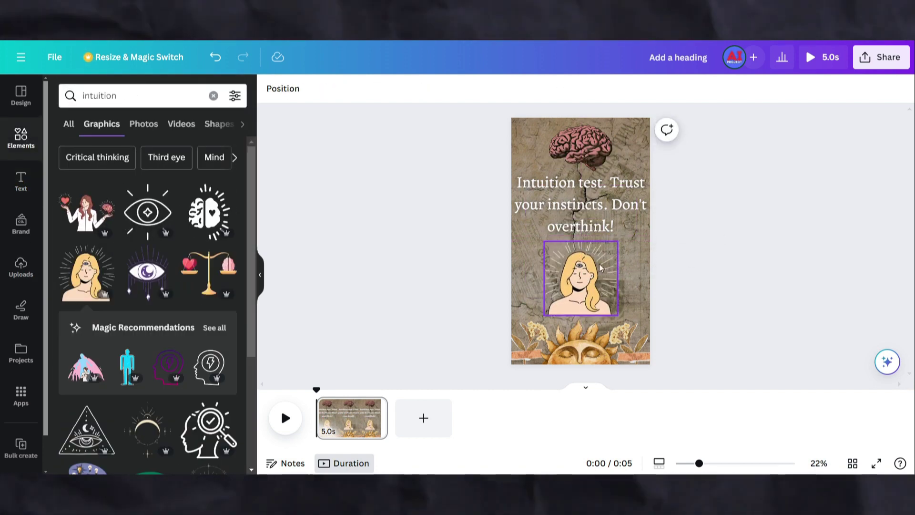
drag(147, 272, 580, 278)
click(710, 264)
scroll(213, 206, down, 5)
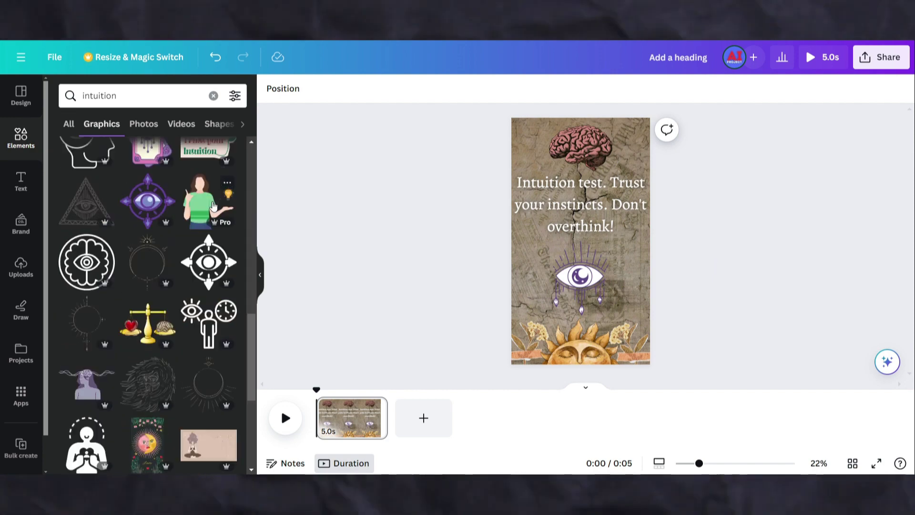
scroll(213, 206, up, 5)
key(ctrl+z)
key(ctrl+z)
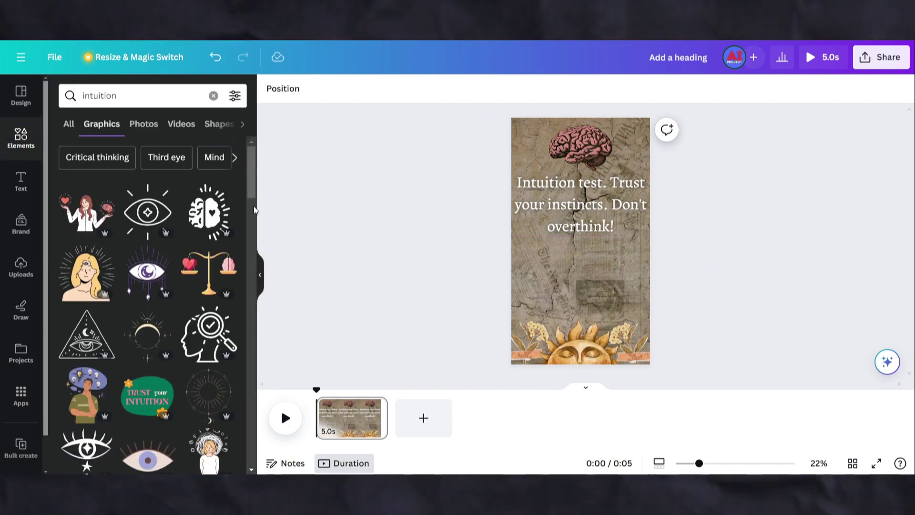
Step: Add the heart-and-brain balance scale graphic and centre it between the heading and the half-sun
scroll(254, 210, down, 2)
drag(208, 212, 529, 241)
drag(562, 275, 575, 282)
click(699, 261)
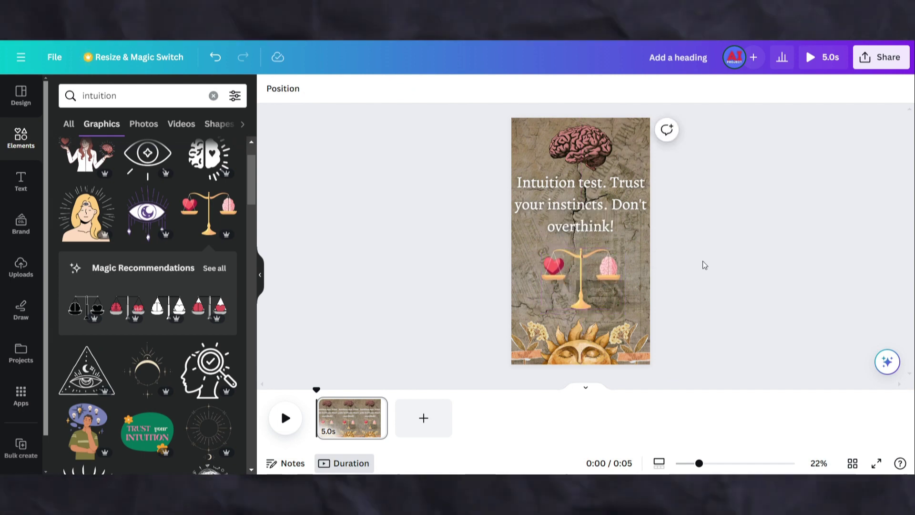
Step: Preview the 0:04 ElevenLabs voiceover clip among the uploaded audio files
click(21, 267)
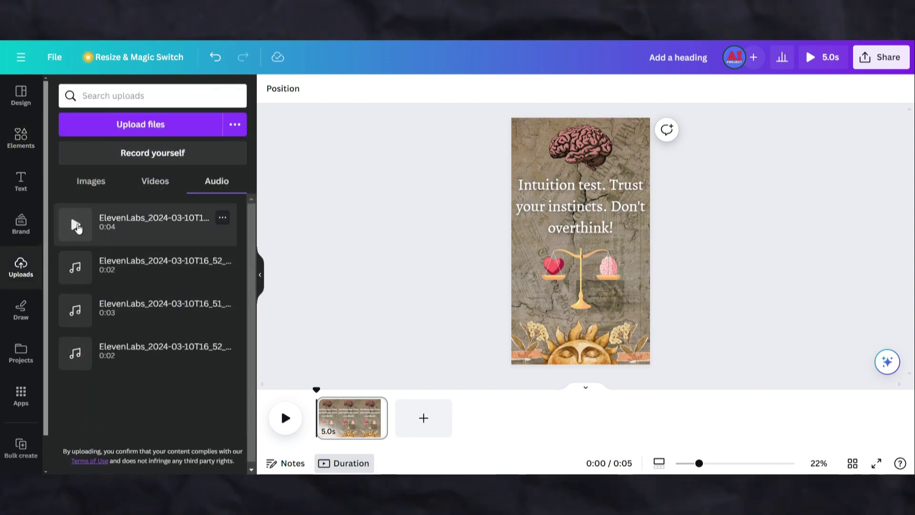
click(75, 225)
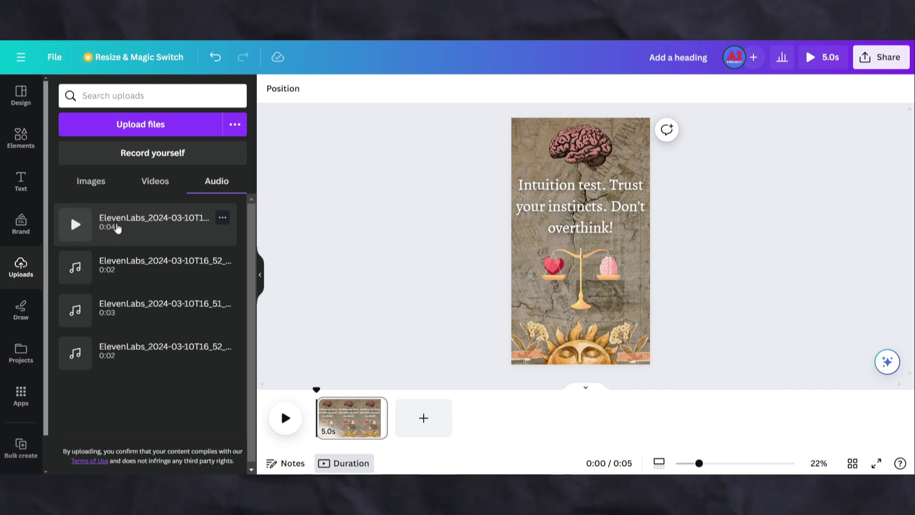
Step: Add the 0:04 ElevenLabs voiceover to the timeline and trim the intro heading and balance scale graphic to end with it
click(116, 227)
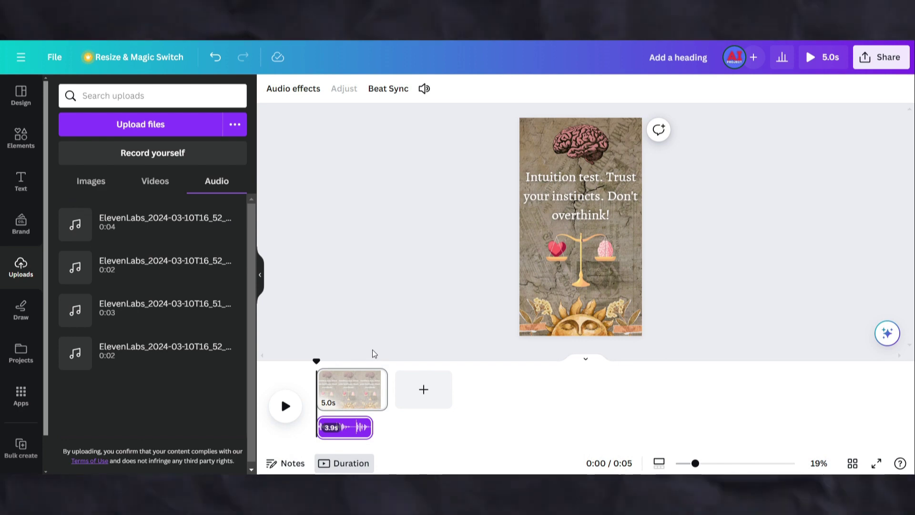
click(567, 207)
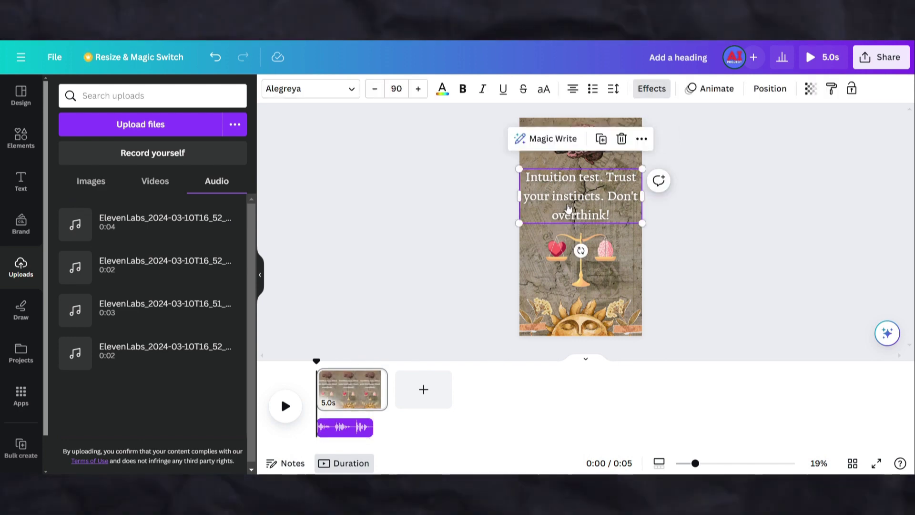
right_click(572, 210)
click(615, 323)
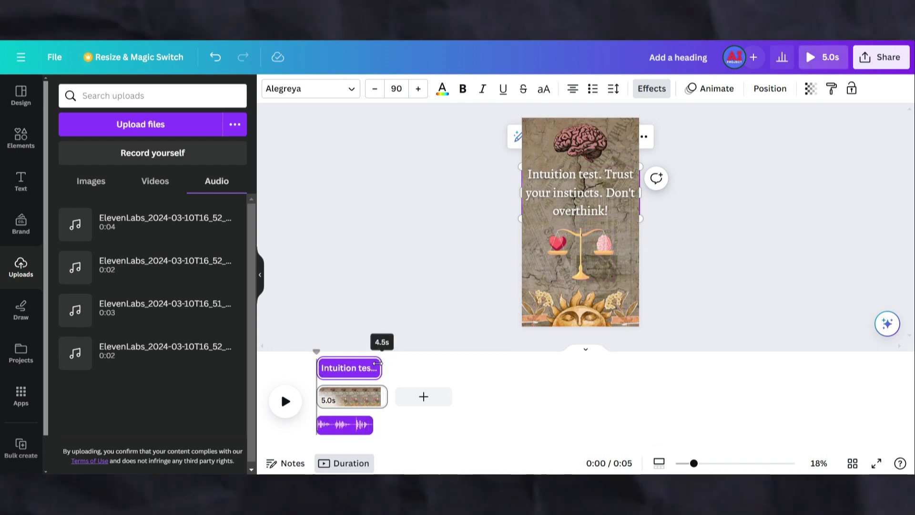
click(352, 427)
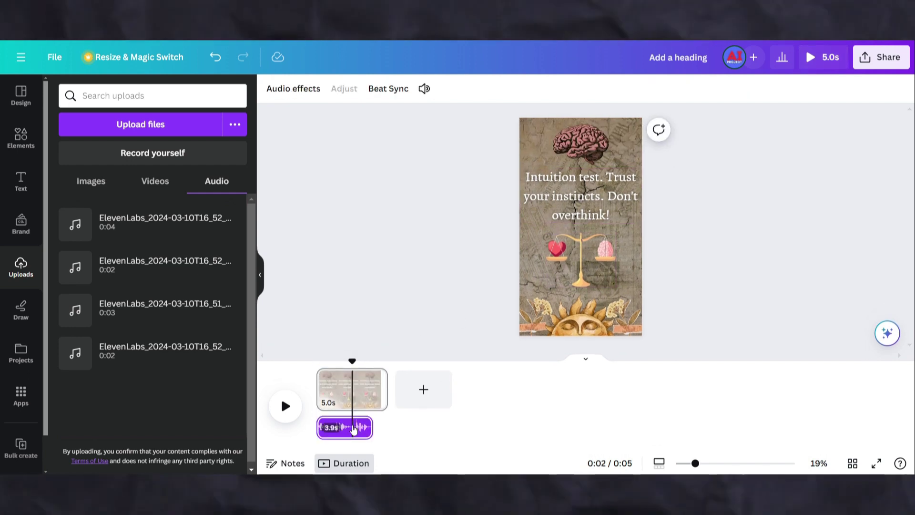
click(577, 196)
drag(387, 367, 374, 370)
right_click(596, 273)
click(290, 411)
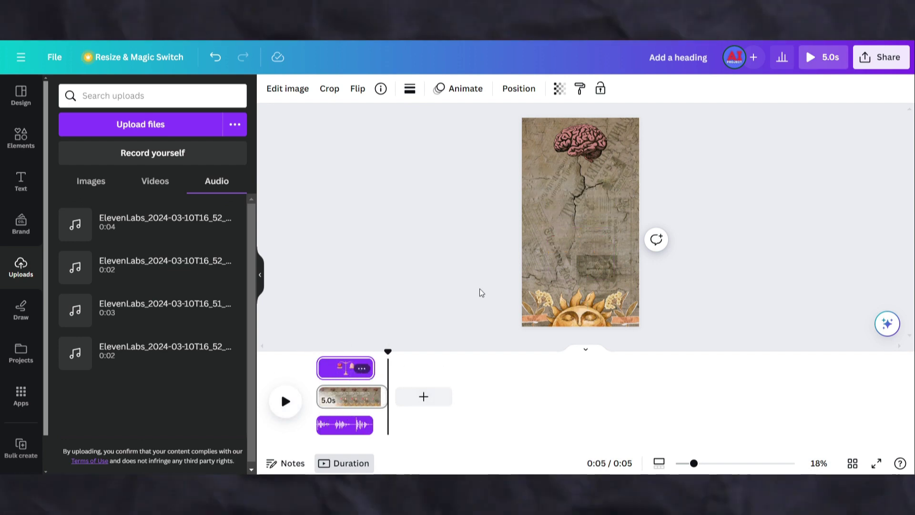
Step: Add a heading that reads "Who is wearing a red shirt?"
click(21, 180)
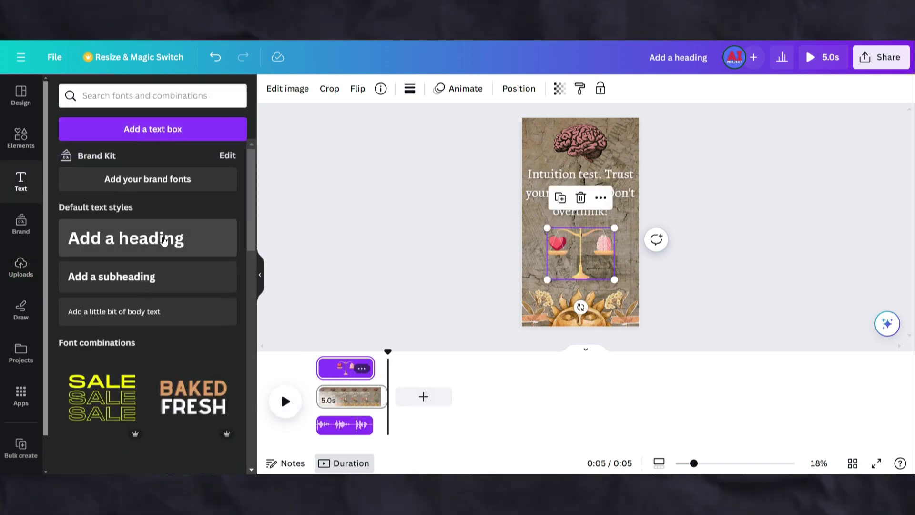
click(164, 239)
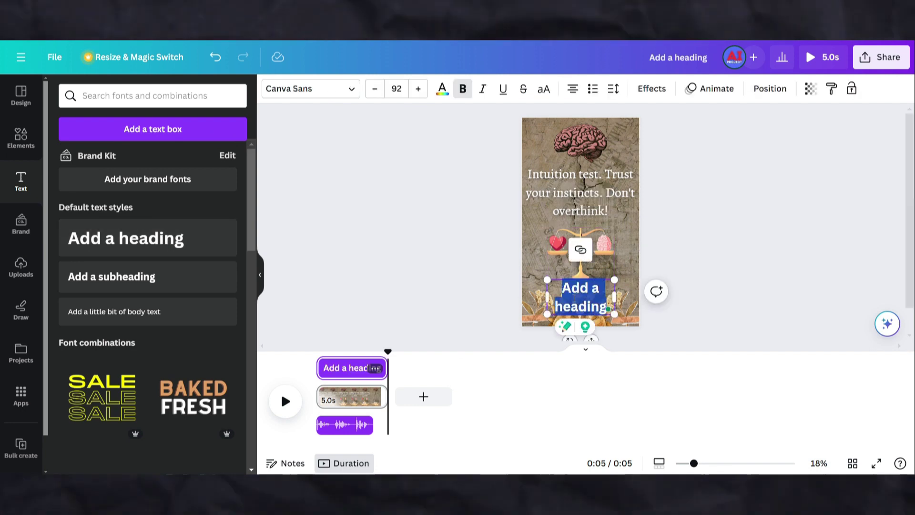
text(Who)
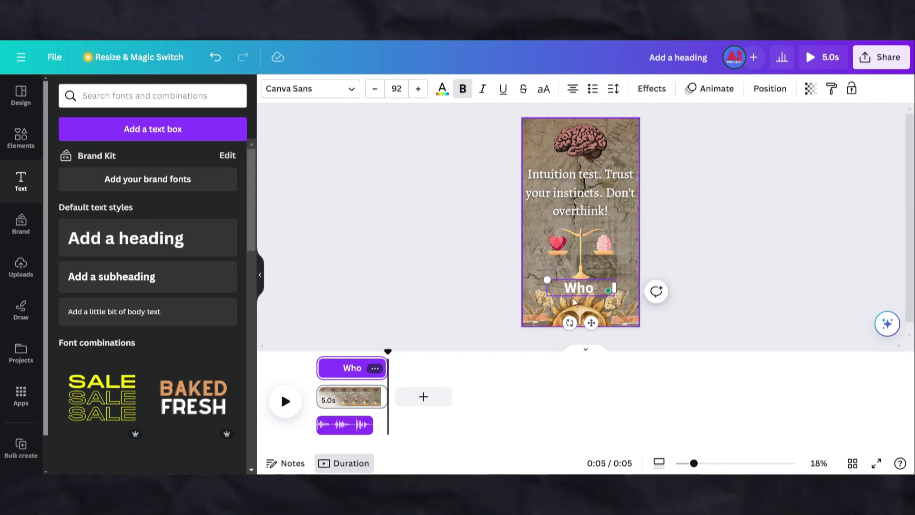
text( is wearing a red shirt?)
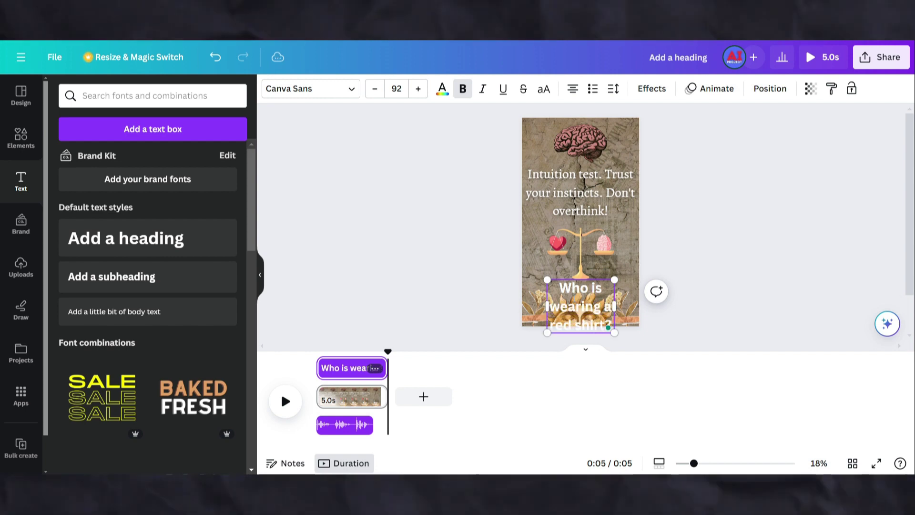
click(731, 227)
Step: Move the red shirt question to the upper part of the page, set its font to Alegreya and widen it to two lines
drag(583, 329, 580, 178)
click(292, 87)
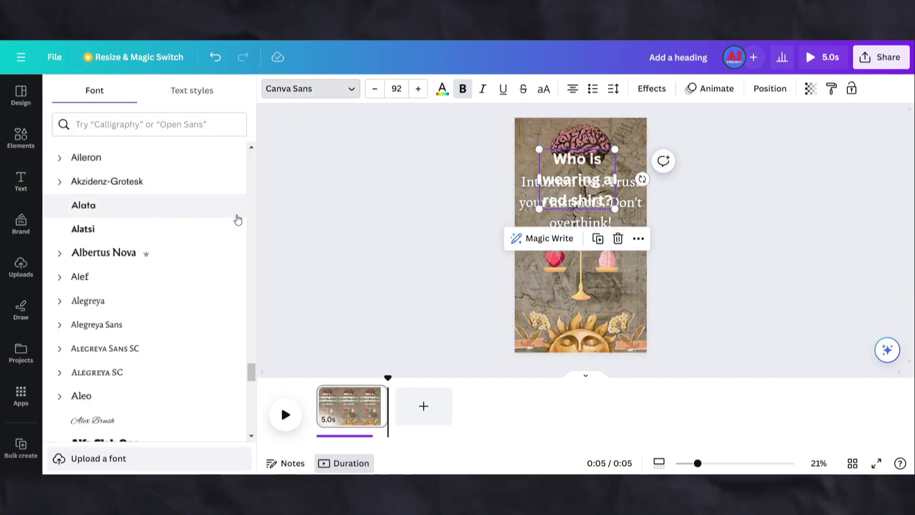
scroll(237, 220, up, 6)
drag(250, 358, 270, 145)
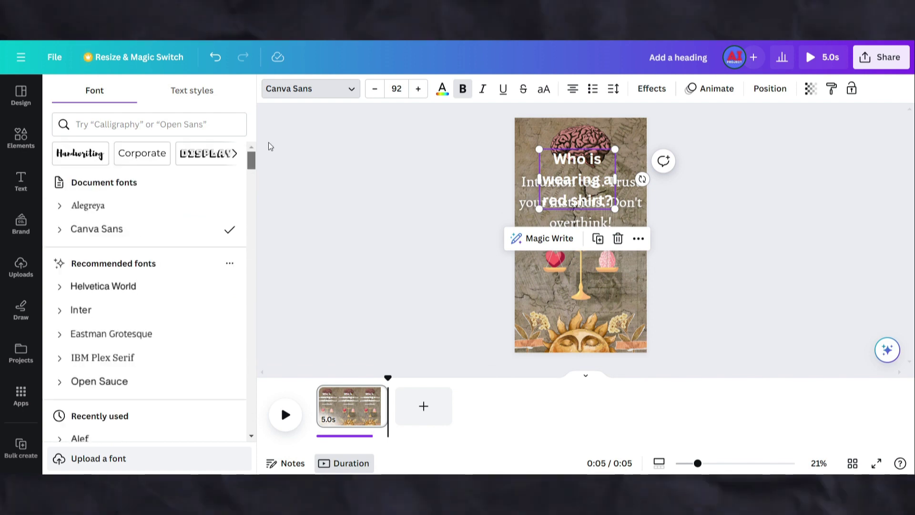
click(143, 205)
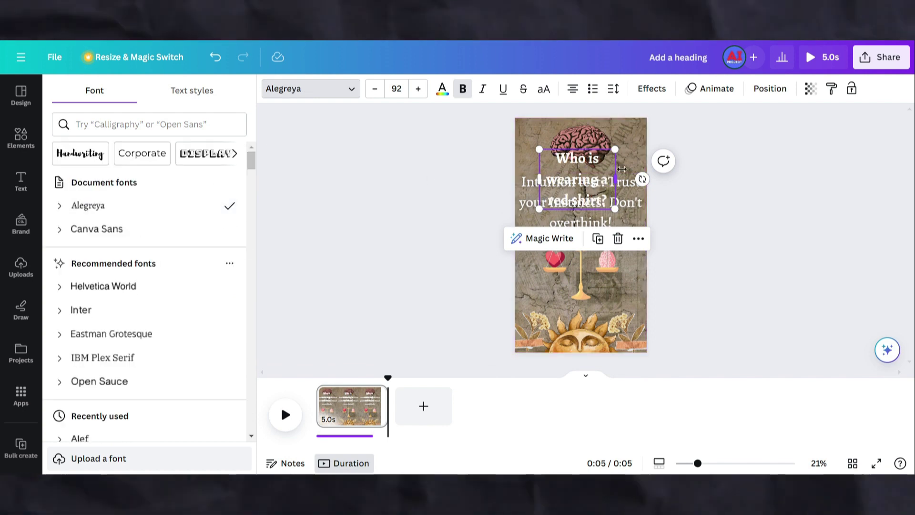
drag(624, 200, 636, 188)
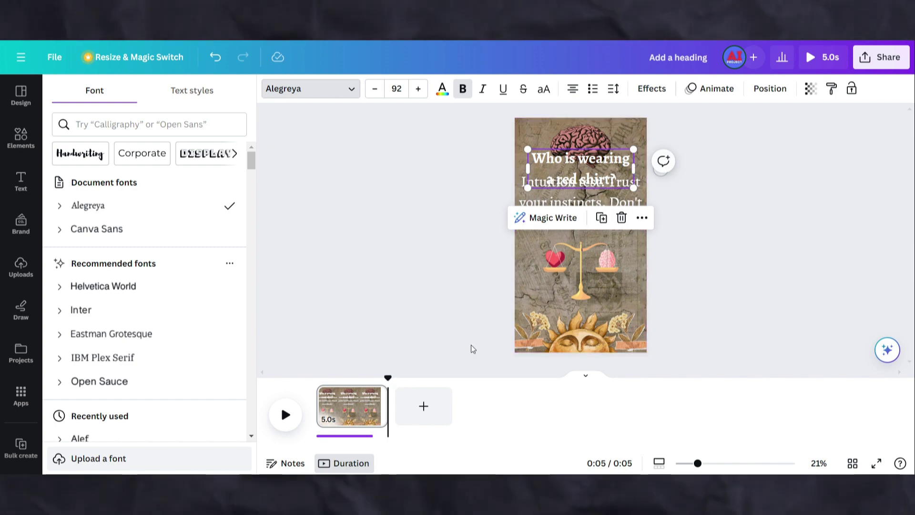
Step: Position the red shirt question over the intro heading and preview the video around the 0:04 mark
drag(388, 377, 375, 377)
drag(573, 177, 573, 196)
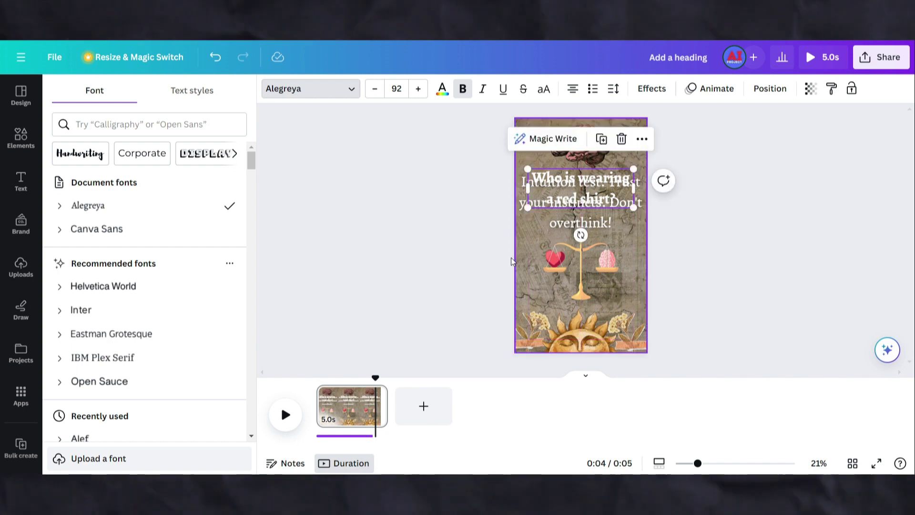
click(293, 422)
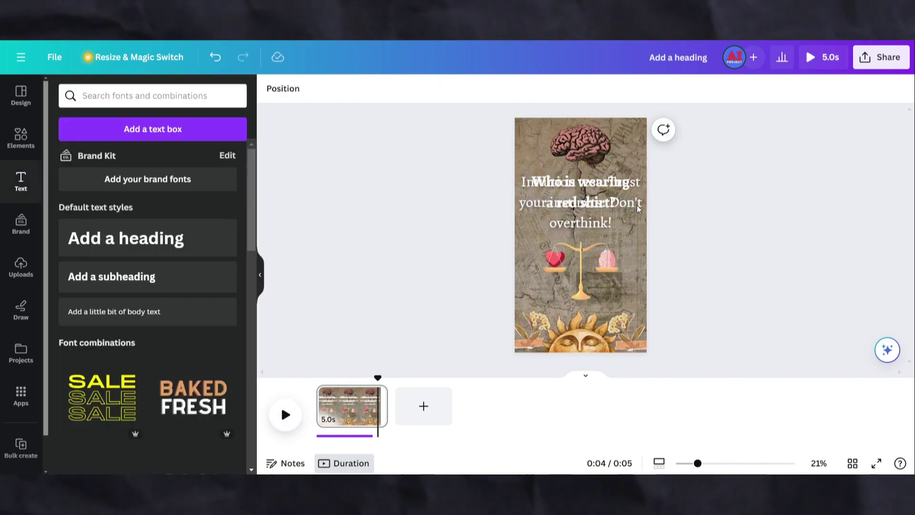
drag(600, 202, 598, 201)
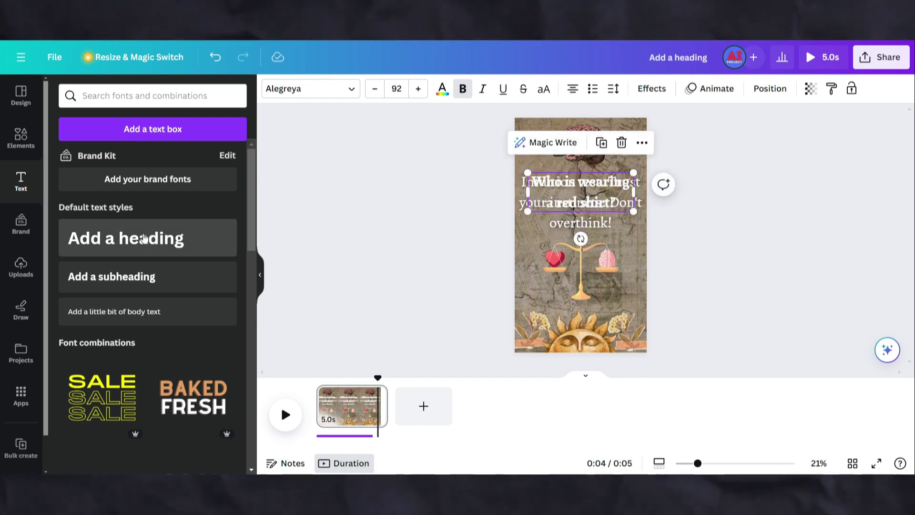
Step: Add a "Person 1" heading in Alegreya and move it down over the balance scale
click(123, 234)
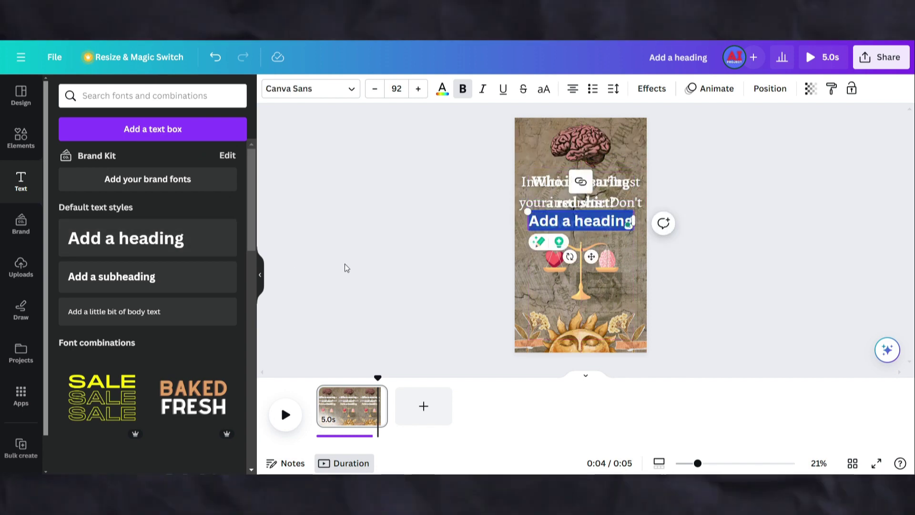
text(Person 1)
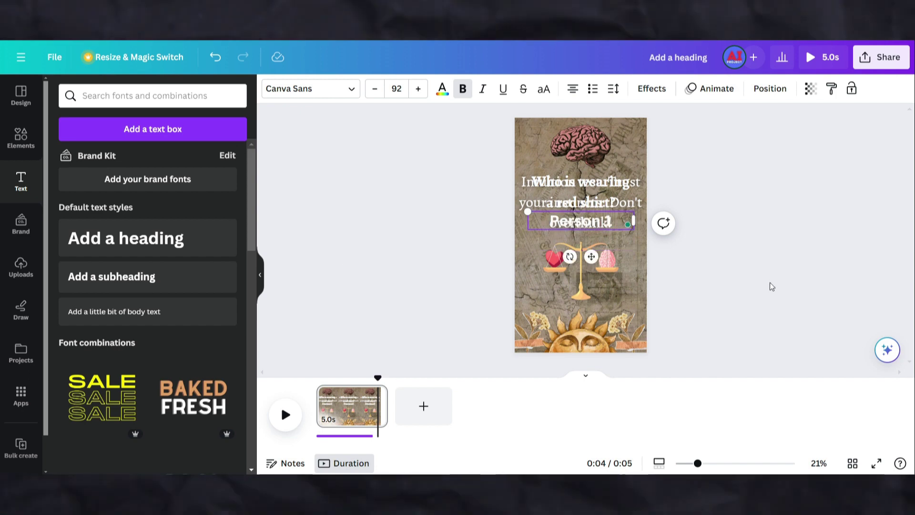
drag(581, 221, 561, 271)
click(310, 89)
key(Escape)
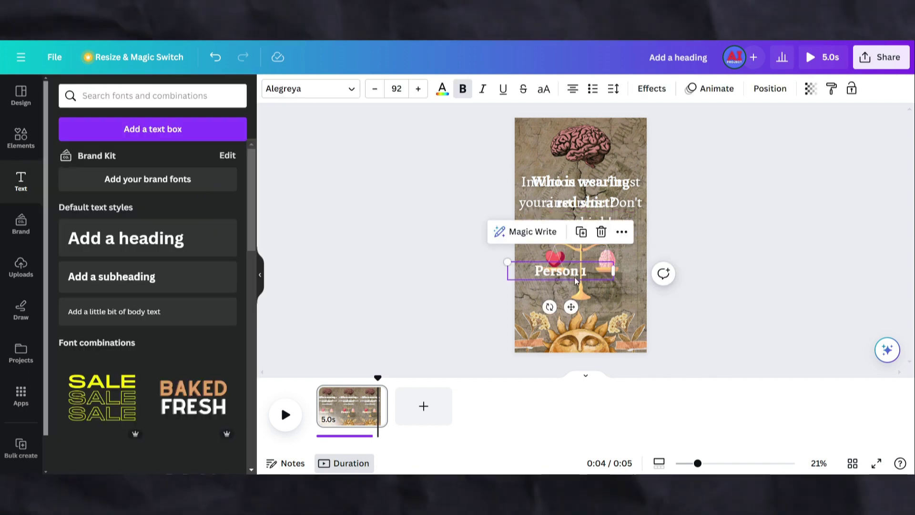
Step: Add a matching "Person 2" label and place both labels side by side at font size 80
text(tPerson 2)
click(309, 89)
drag(580, 236, 619, 282)
click(114, 203)
drag(560, 271, 526, 290)
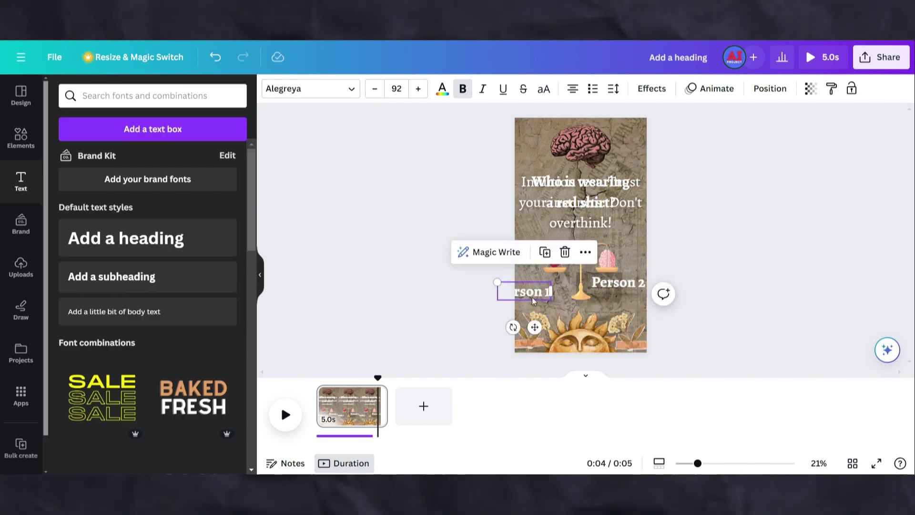
click(374, 91)
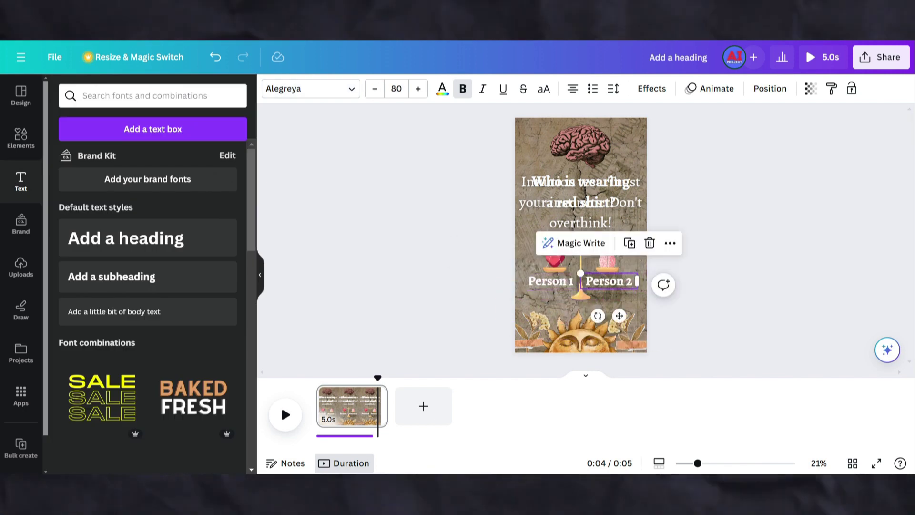
Step: Search the elements library for "human body black shape" graphics and find a plain standing figure
click(20, 139)
click(164, 95)
text(black shape)
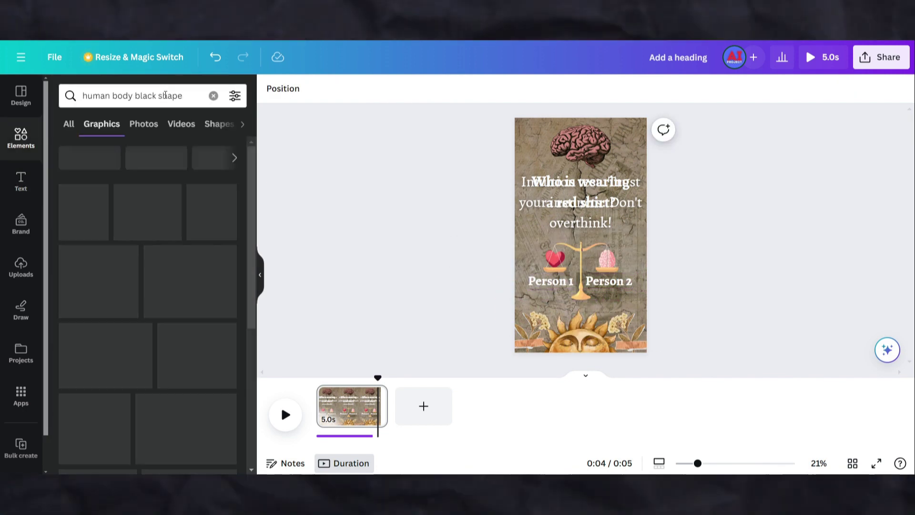
scroll(164, 286, down, 5)
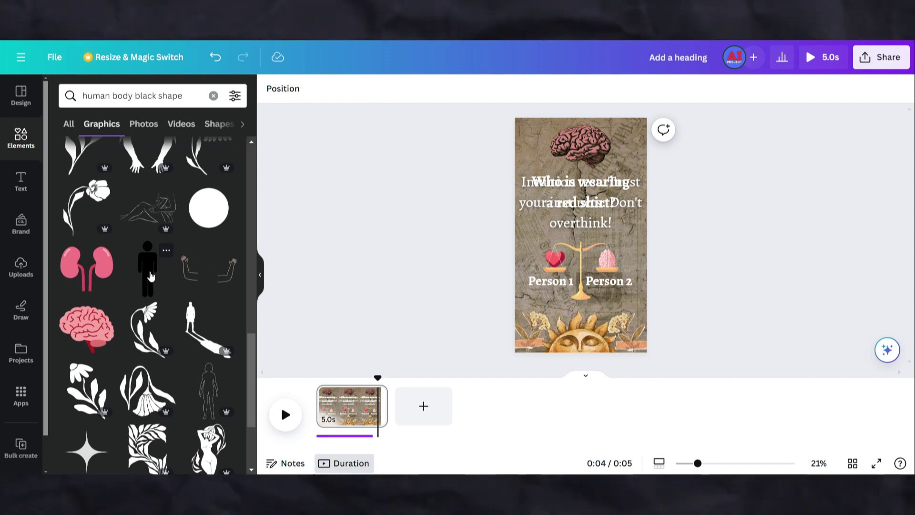
Step: Add the black standing figure graphic above the Person 1 label and duplicate it for Person 2
click(150, 277)
drag(616, 128, 560, 294)
drag(554, 324, 611, 242)
key(ctrl+d)
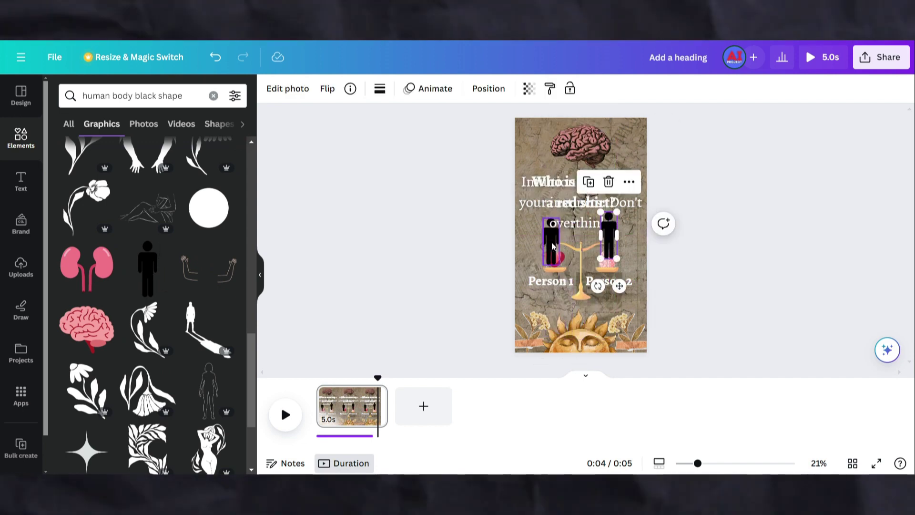
Step: Adjust the figure above Person 1 and replace the Person 2 figure with a duplicate of it
drag(551, 245, 542, 240)
drag(533, 213, 531, 204)
drag(541, 238, 605, 248)
click(609, 239)
key(Delete)
click(550, 249)
key(ctrl+d)
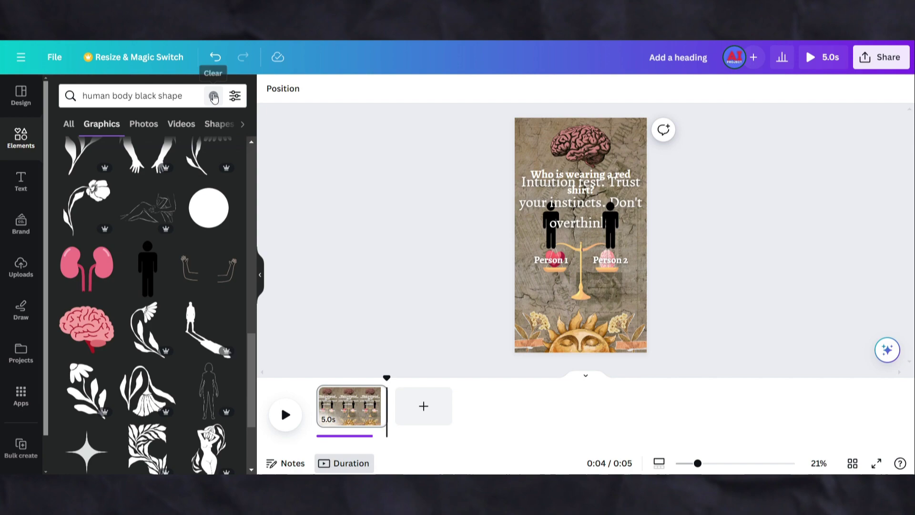
Step: Search the elements library for "vintage clock" graphics and browse the clock designs
click(214, 97)
text(vintage c)
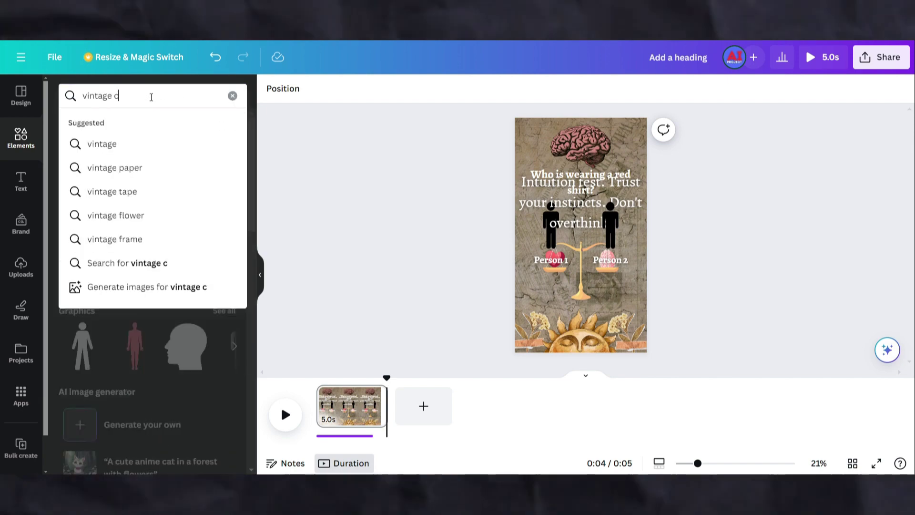
text(lock)
key(Return)
click(222, 190)
scroll(130, 275, down, 3)
scroll(130, 276, down, 10)
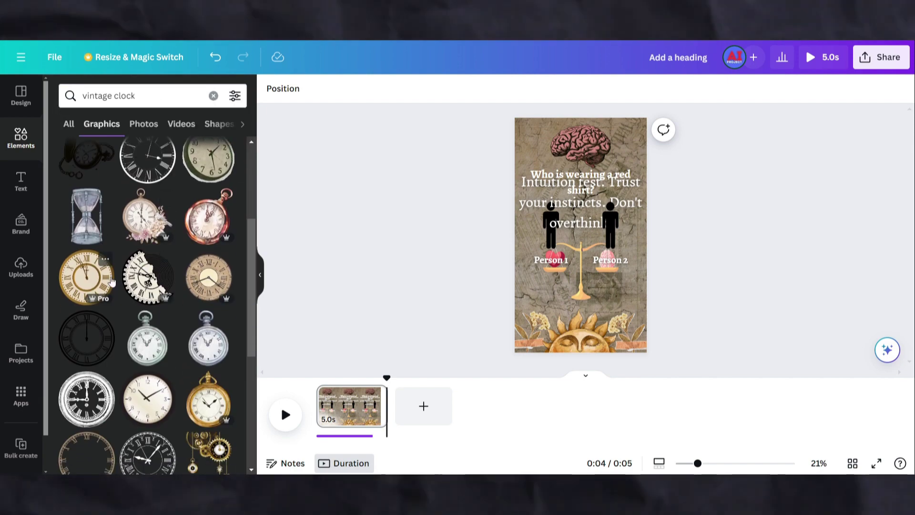
scroll(210, 313, down, 10)
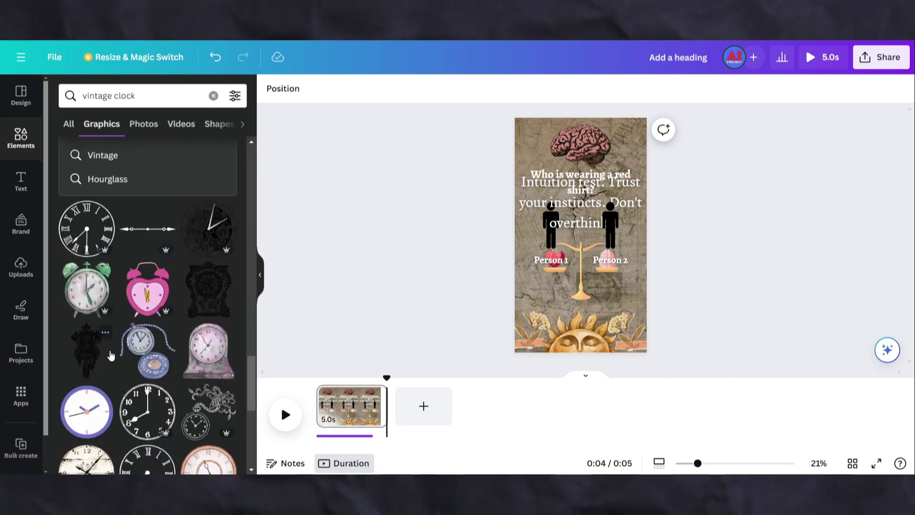
scroll(210, 317, up, 20)
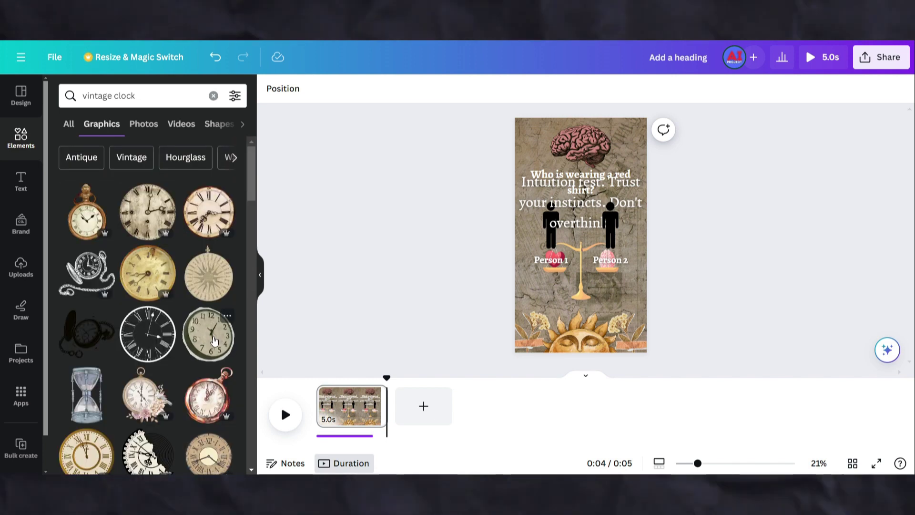
Step: Add the round green-rimmed vintage clock and centre it between the person labels and the half-sun
click(214, 340)
drag(644, 167, 584, 289)
click(713, 234)
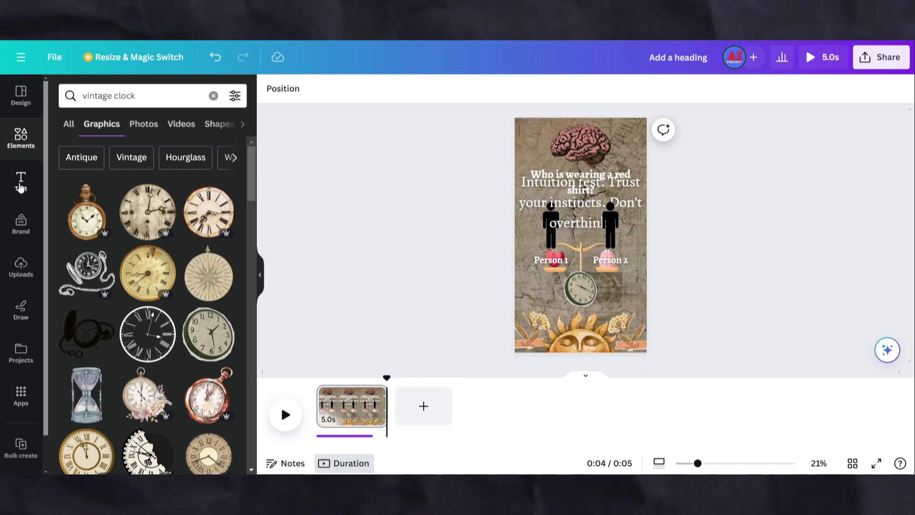
Step: Preview the 0:03 ElevenLabs voiceover and add the last 0:02 voiceover clip to the timeline
click(20, 267)
click(75, 309)
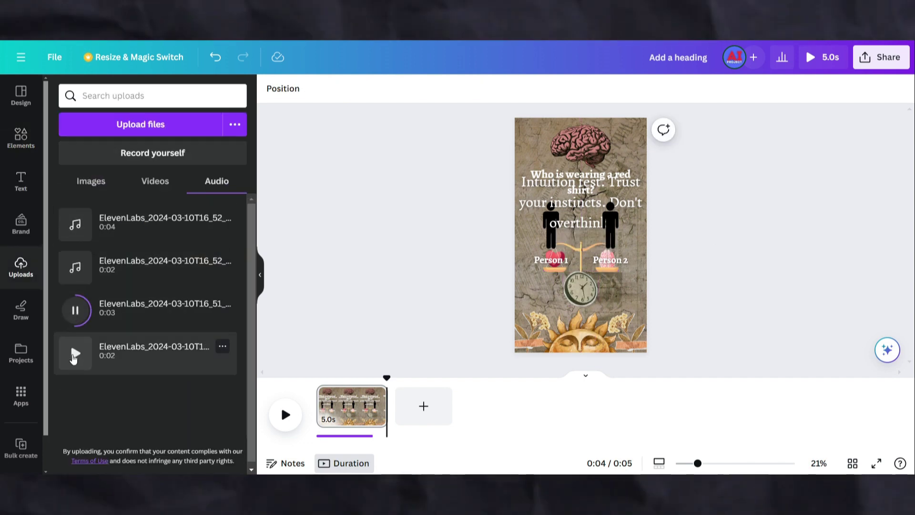
click(129, 352)
Step: Delay the start of the red shirt question on the timeline and check the timing in playback
click(572, 183)
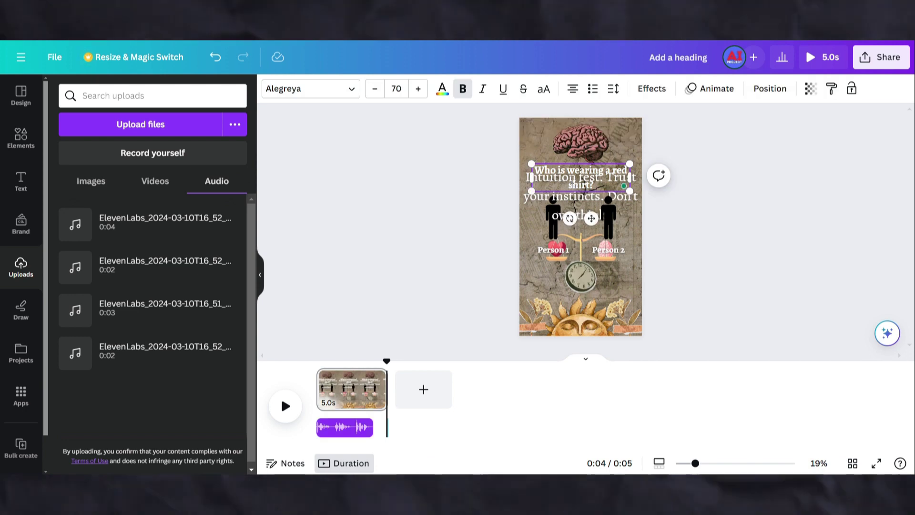
mouse_move(318, 384)
mouse_down()
mouse_move(347, 385)
mouse_move(318, 385)
mouse_move(332, 384)
mouse_up()
click(286, 410)
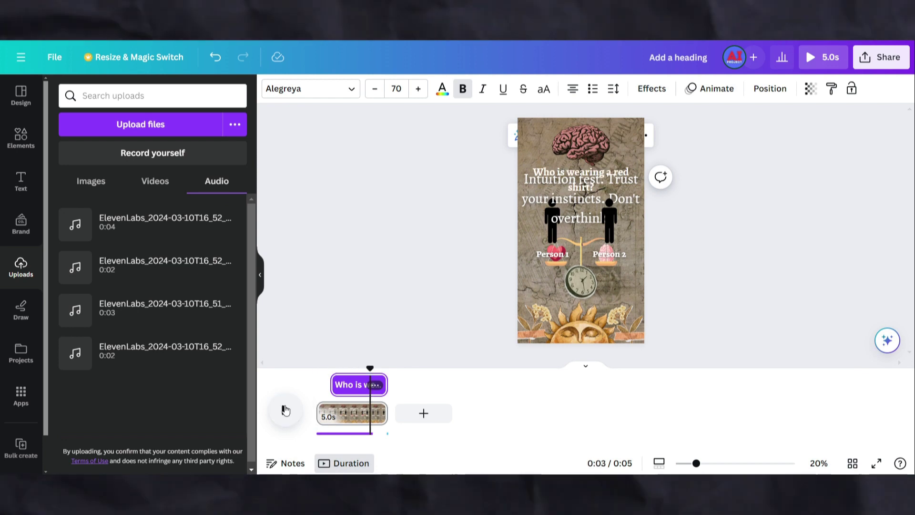
click(286, 410)
Step: Extend the page duration to 17.4 seconds and adjust the red shirt question's timing to follow the intro voiceover
drag(375, 405, 564, 413)
mouse_move(372, 384)
mouse_down()
mouse_move(316, 384)
mouse_move(370, 384)
mouse_up()
click(286, 410)
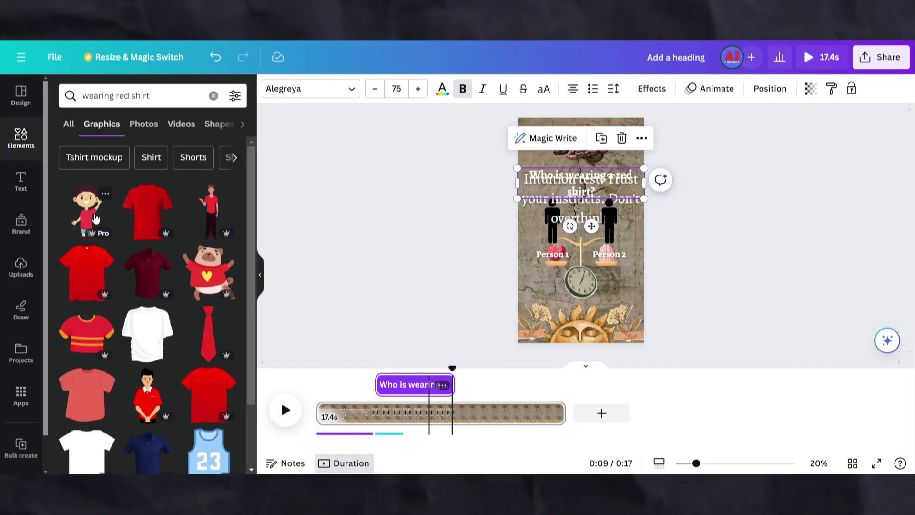
Step: Add the graphic of the waving boy in a red shirt, shrink it and place it over the Person 1 silhouette
click(95, 217)
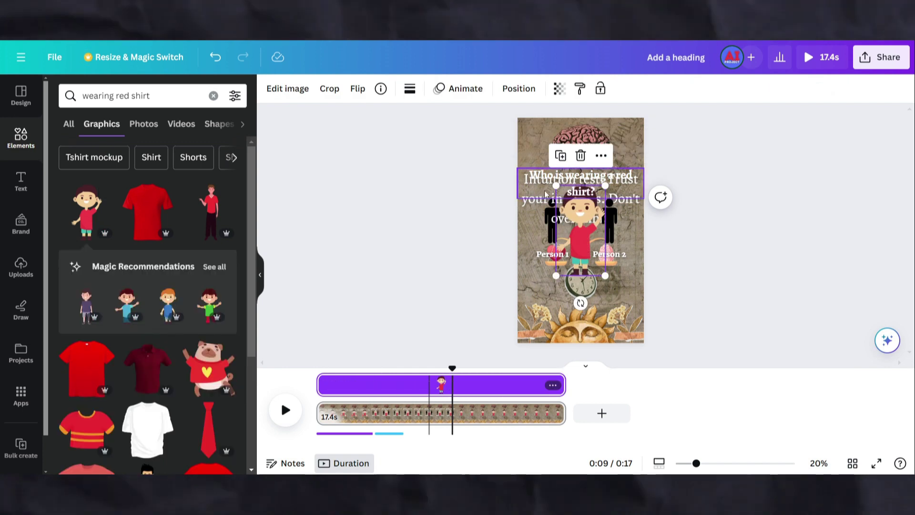
drag(606, 181, 586, 218)
drag(573, 249, 580, 200)
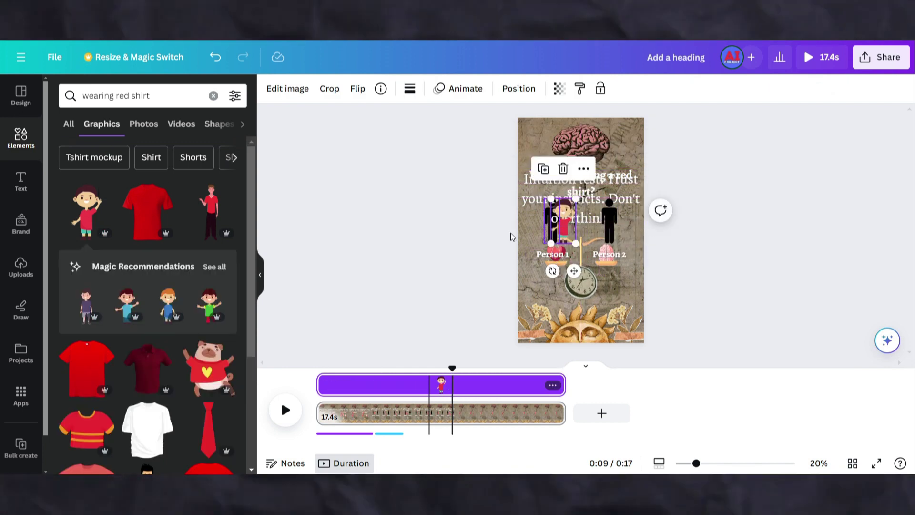
Step: Search graphics for "wearing blue shirt" and add the waving boy in a blue shirt over the Person 2 silhouette
click(123, 96)
double_click(123, 96)
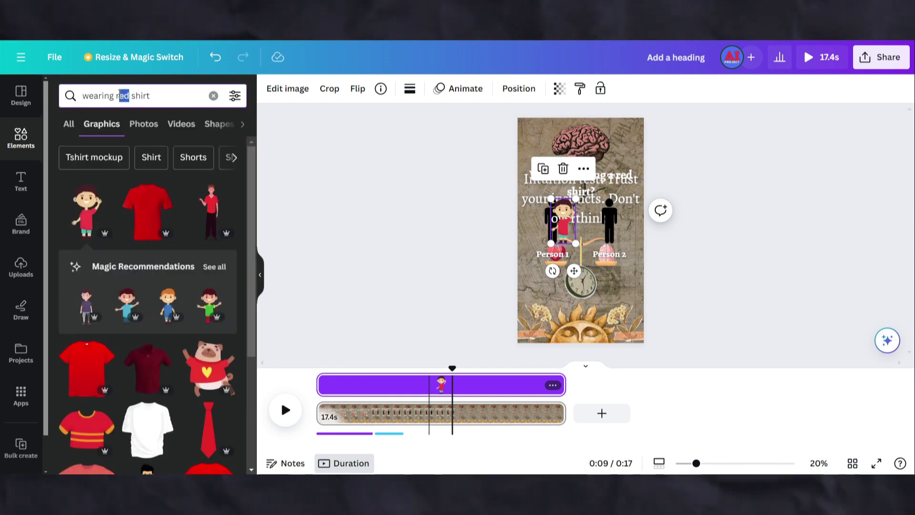
text(blue)
key(Return)
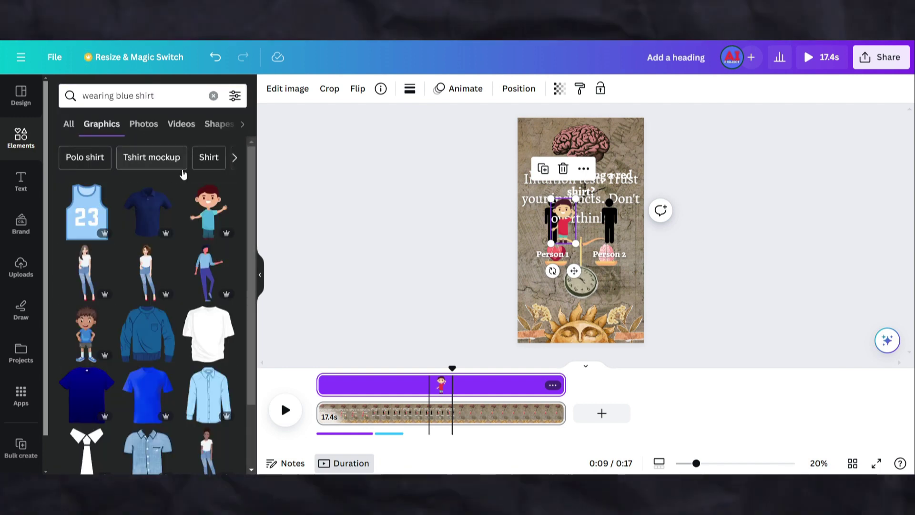
click(217, 217)
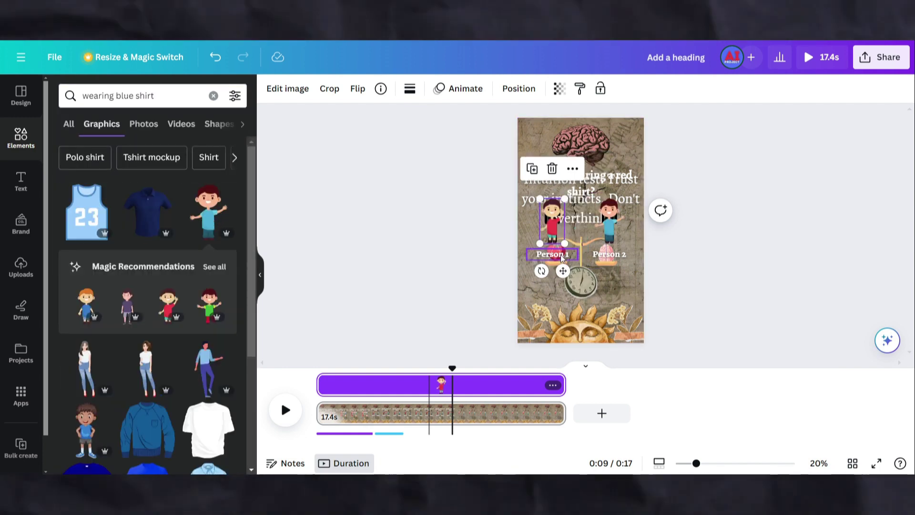
Step: Place a second Person 1 label exactly over the original and colour its text green
click(557, 258)
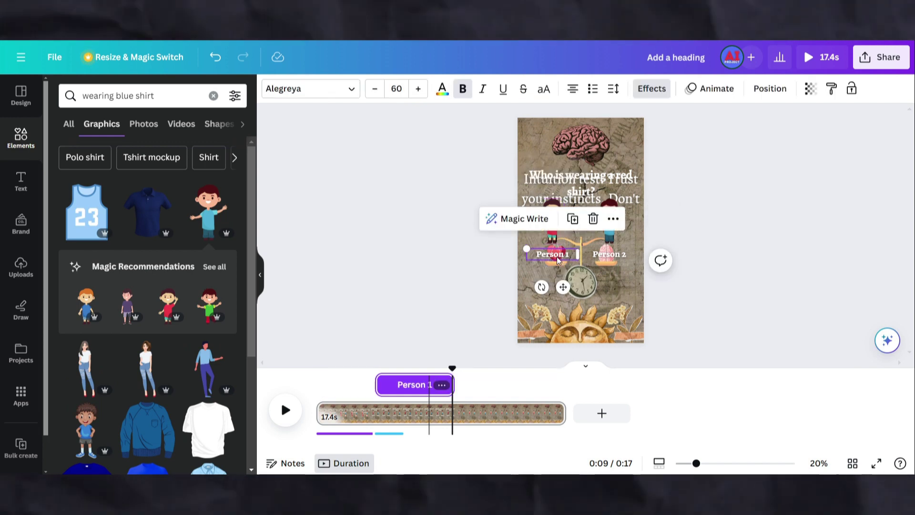
drag(557, 258, 555, 254)
click(442, 90)
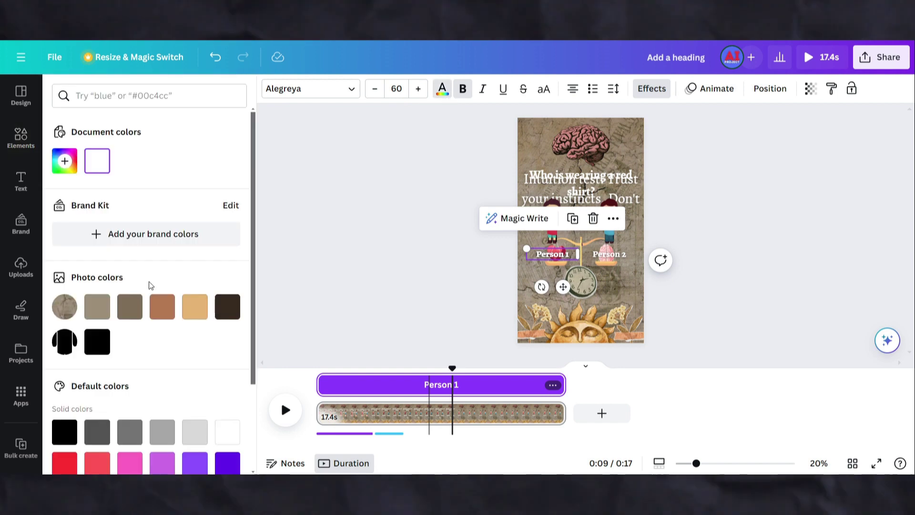
scroll(149, 281, down, 3)
click(96, 414)
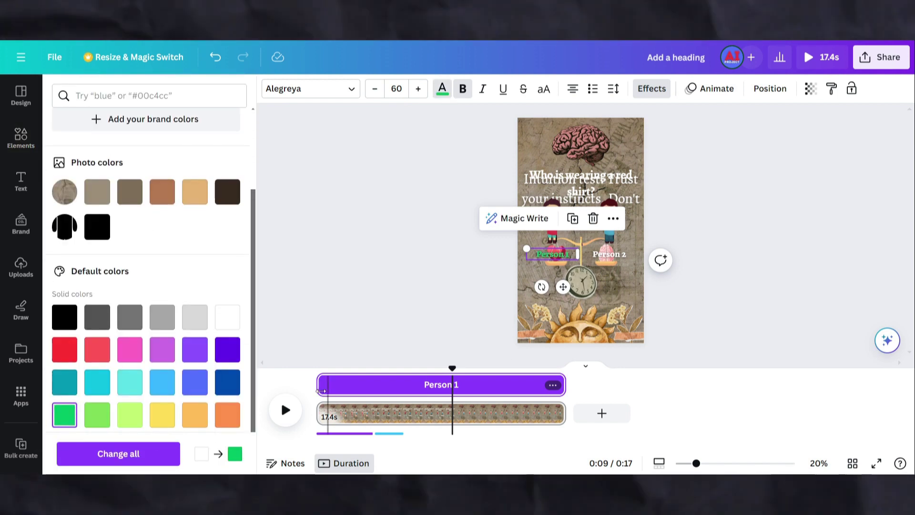
Step: Delay the green Person 1 label and the second Person 2 label so they start where the red shirt question ends
drag(320, 391, 457, 389)
click(606, 260)
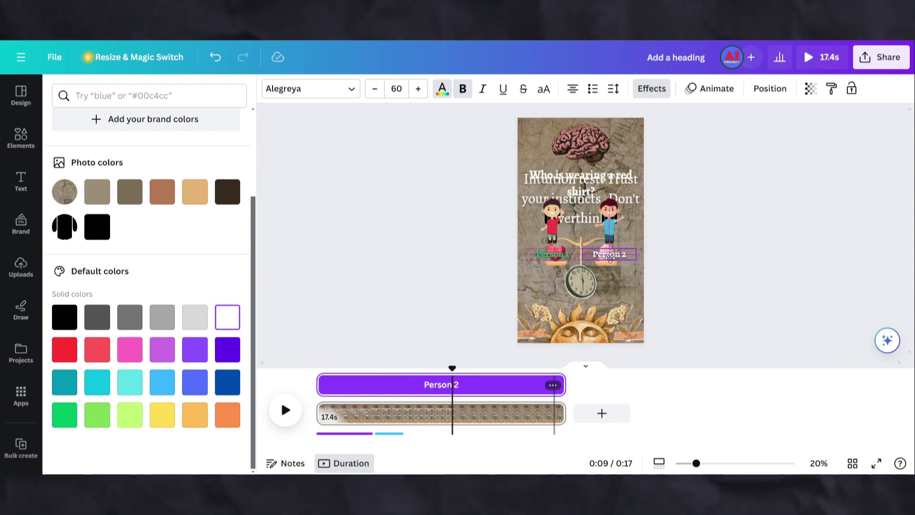
drag(319, 384, 462, 384)
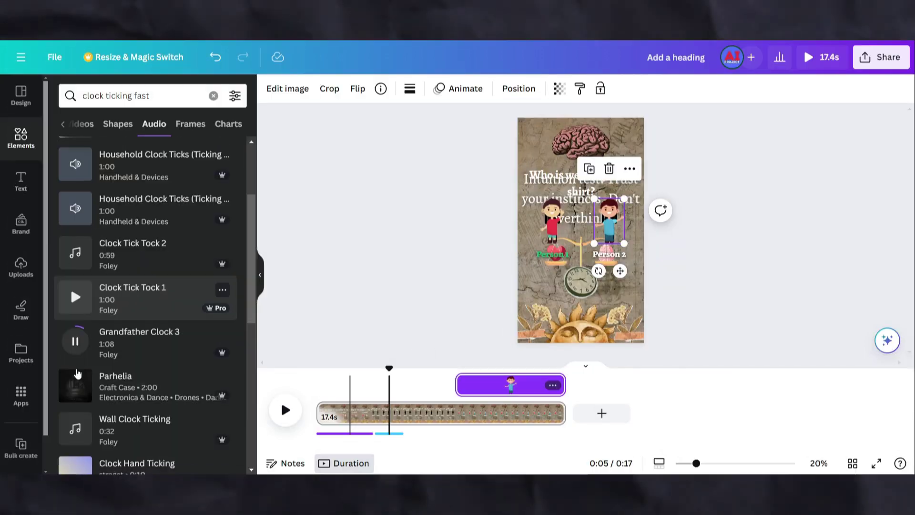
Step: Preview the fast clock ticking sounds and add Clock Tick Tock 1 to the timeline at 0:05
scroll(69, 284, down, 3)
scroll(70, 306, up, 1)
click(81, 190)
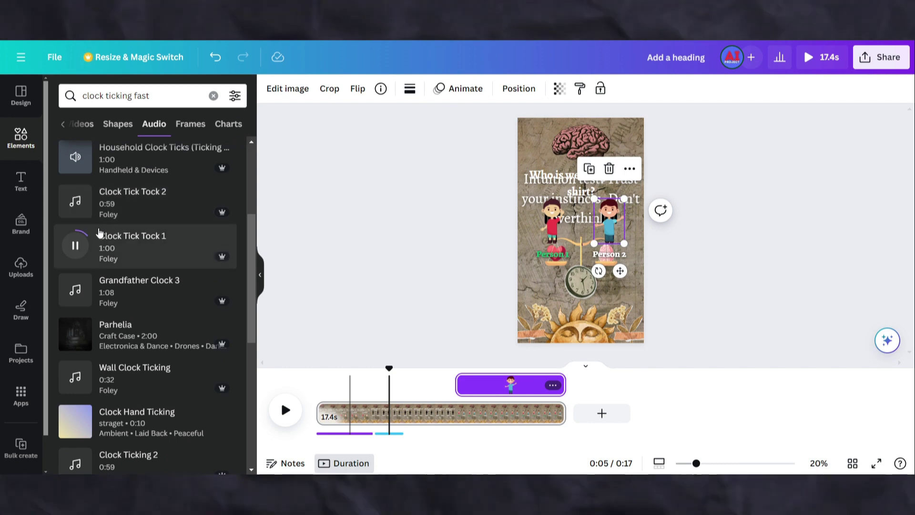
click(127, 247)
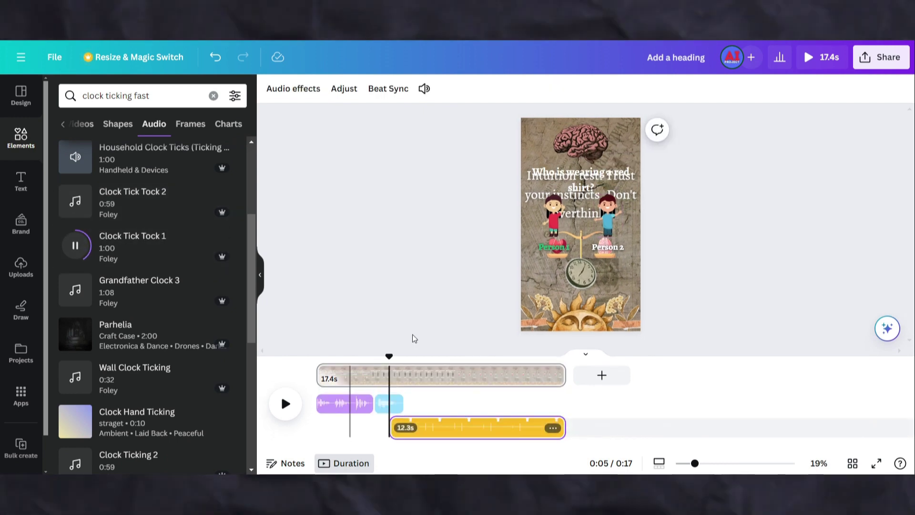
click(75, 246)
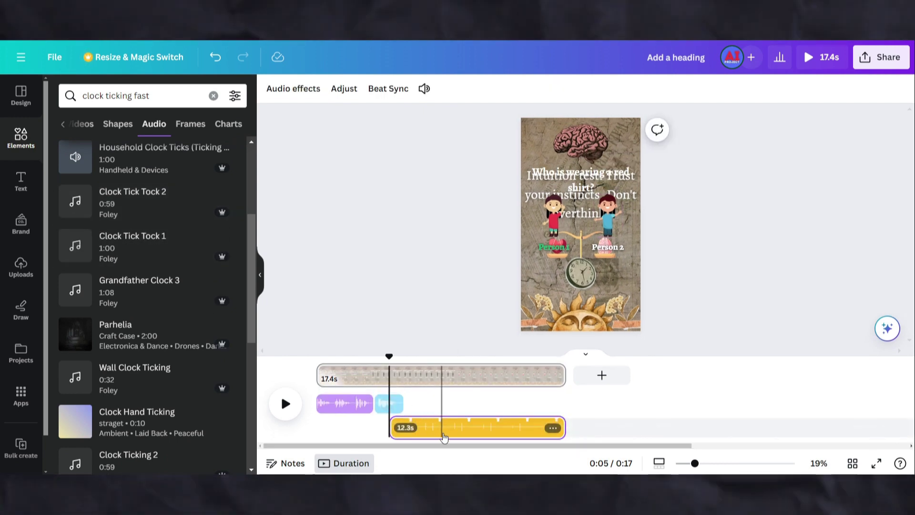
Step: Add the Bell Ring Idea sound and align its start with the end of the clock ticking clip
click(335, 376)
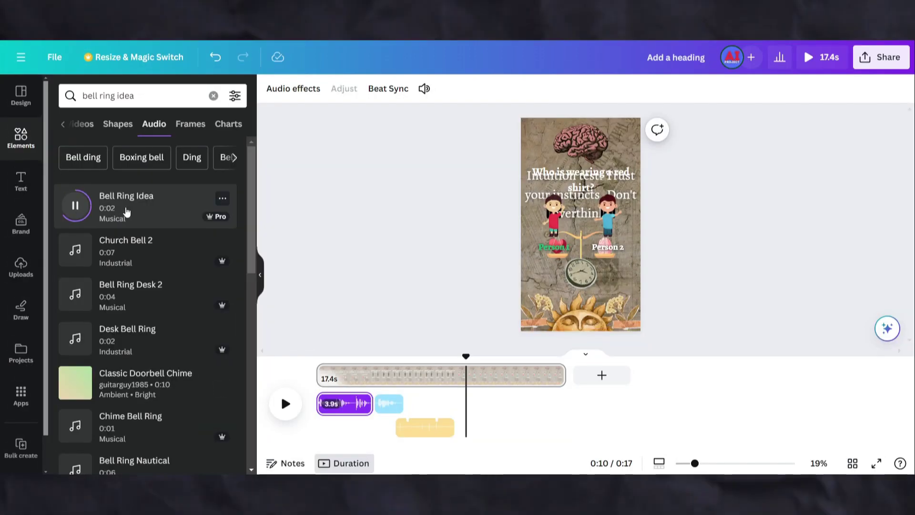
click(127, 211)
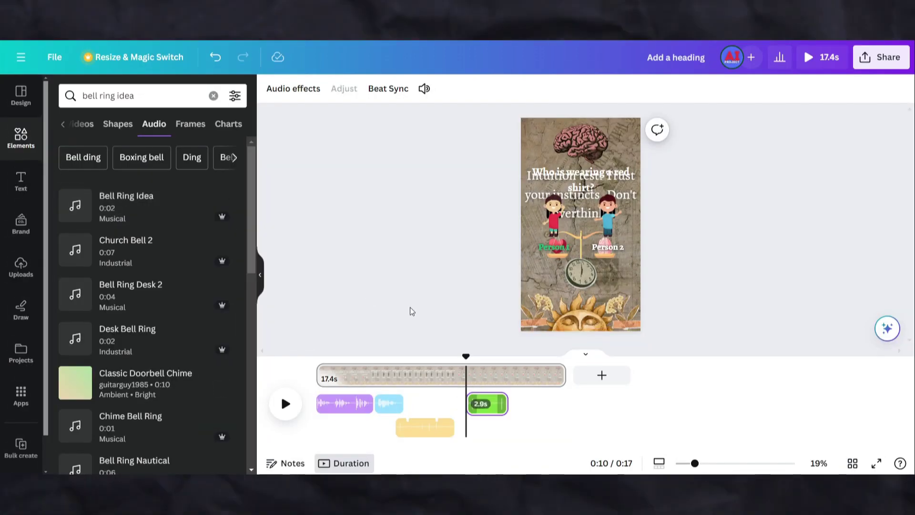
drag(484, 403, 464, 404)
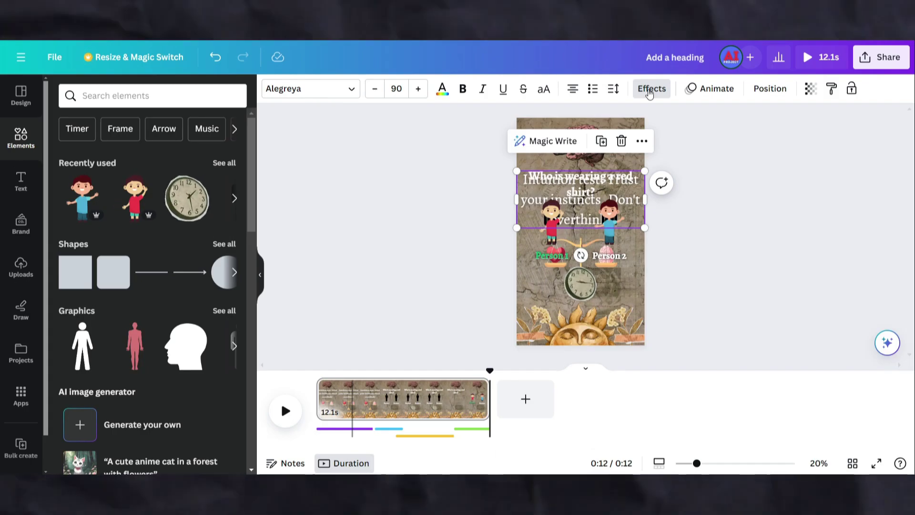
Step: Browse the text animations and apply one to the "Intuition test" intro text
click(710, 88)
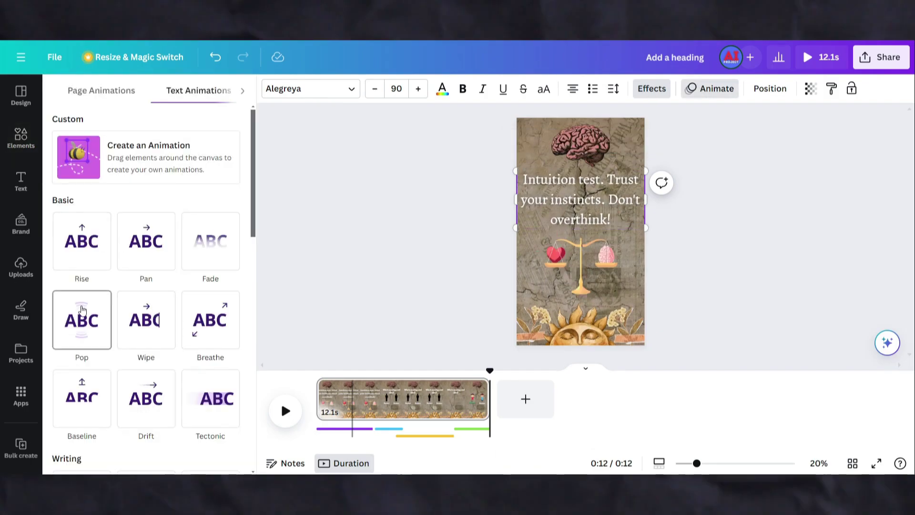
scroll(79, 315, down, 10)
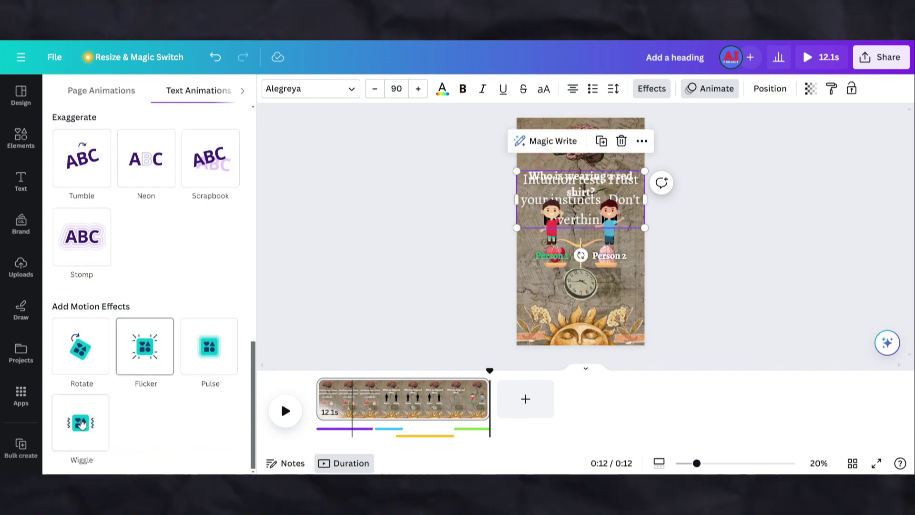
scroll(138, 357, up, 10)
click(81, 237)
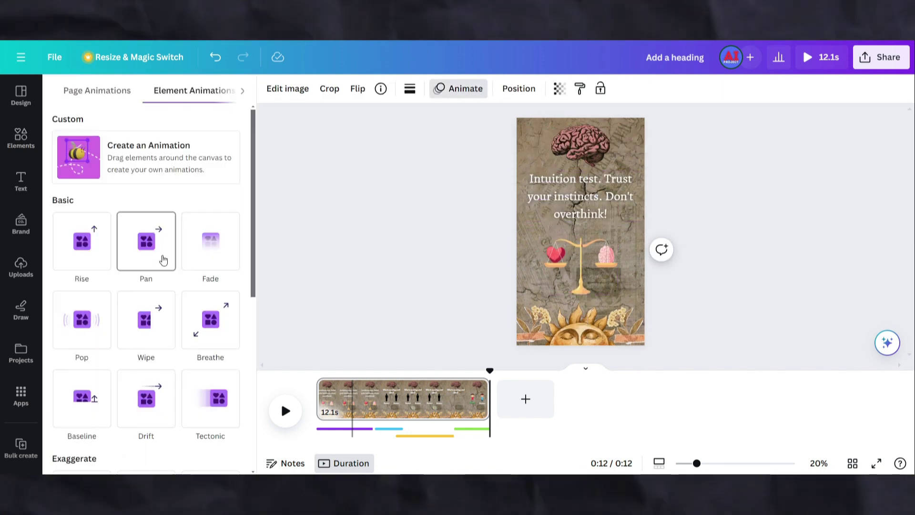
Step: Animate the scales with Pop plus the Wiggle motion effect, and the green Person 1 label with Pop
click(82, 270)
scroll(124, 289, down, 3)
scroll(124, 289, down, 4)
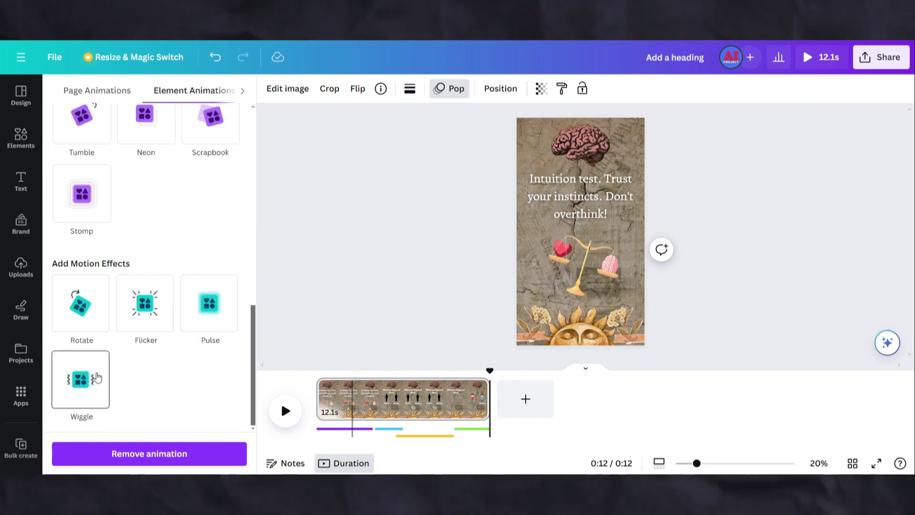
click(95, 377)
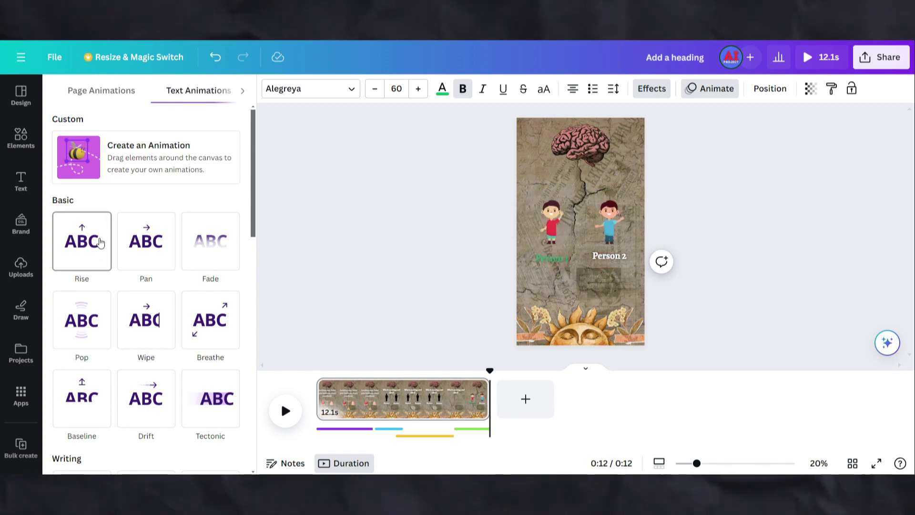
click(88, 320)
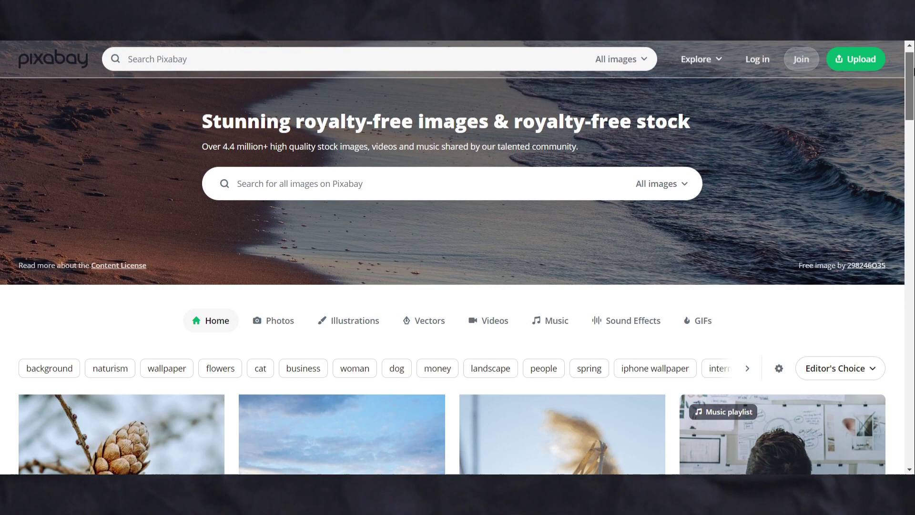
Step: Switch to Pixabay, search its sound effects for "clock ticking" and look through the list
scroll(912, 82, down, 2)
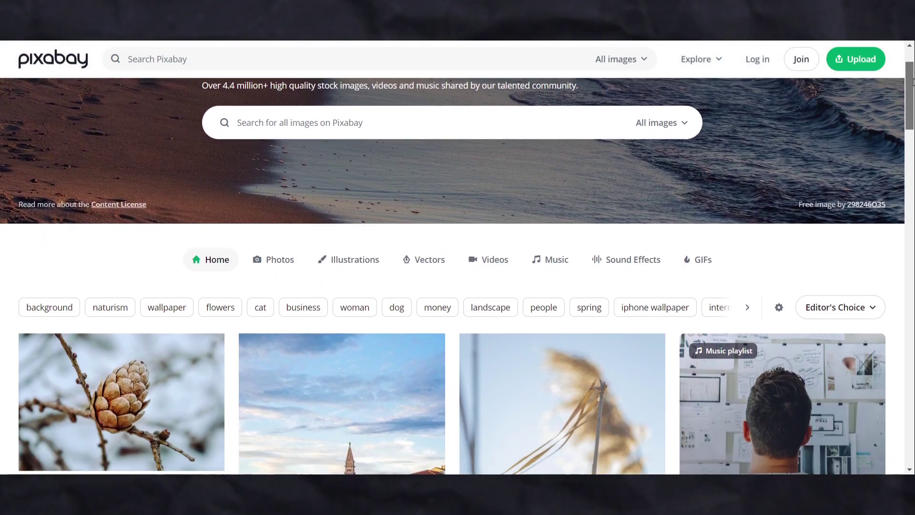
mouse_move(912, 82)
mouse_down()
mouse_move(912, 163)
mouse_move(912, 68)
mouse_up()
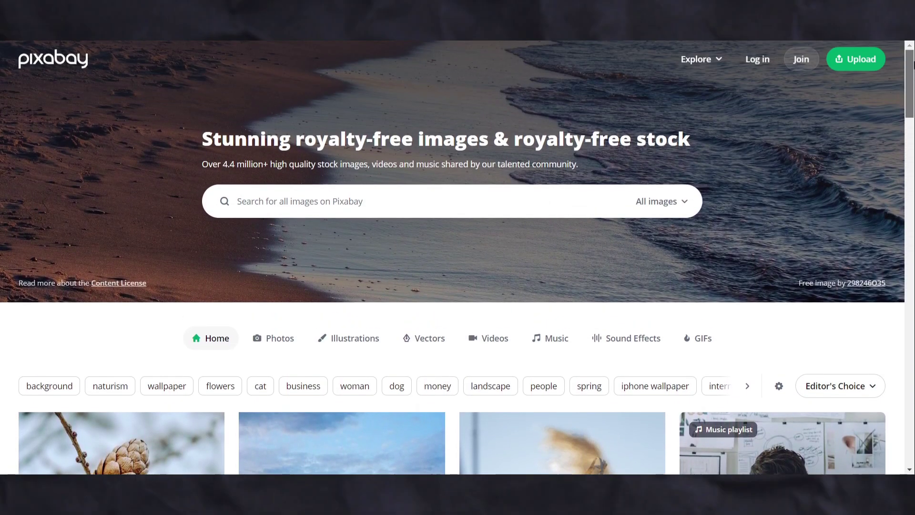
click(667, 202)
click(635, 399)
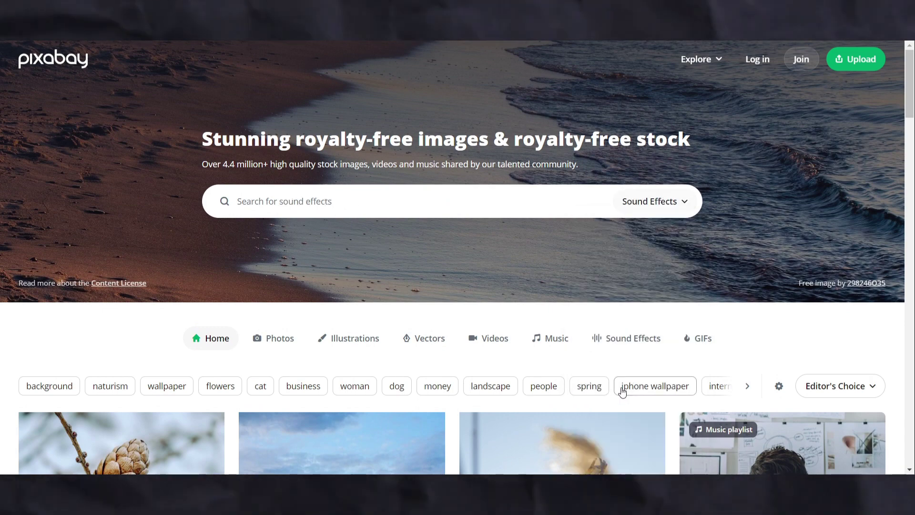
key(Return)
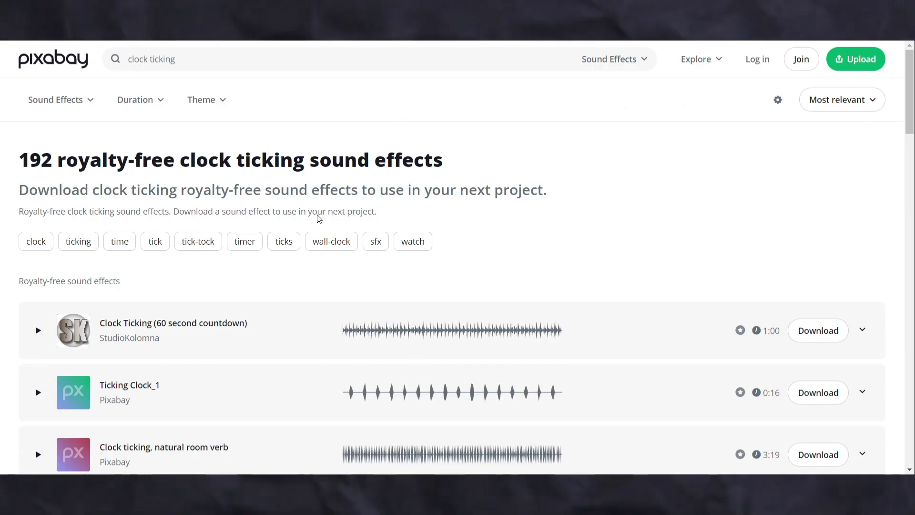
scroll(315, 286, down, 4)
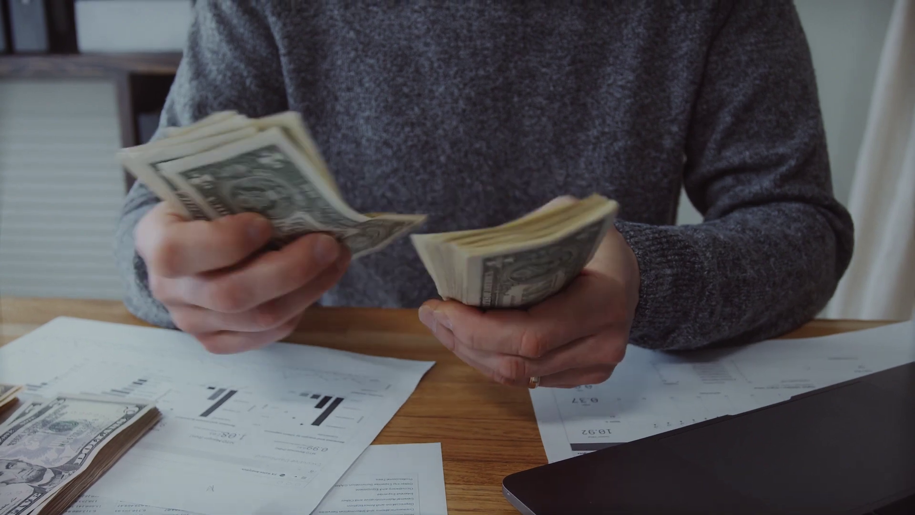